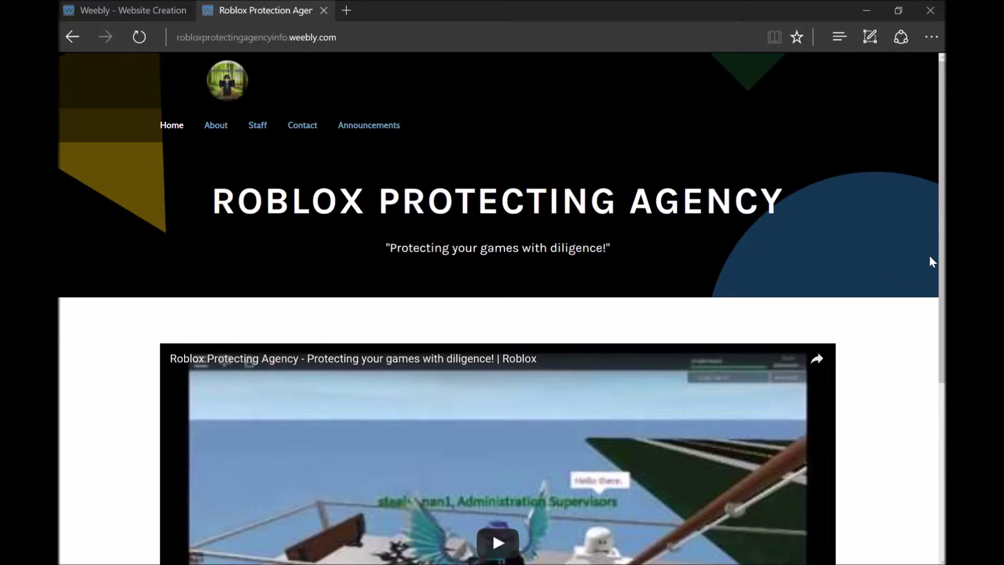
Look over the home page, highlighting the ROBLOX PROTECTING AGENCY title and the video's credit line.
drag(891, 209, 251, 208)
click(425, 249)
scroll(348, 336, down, 5)
scroll(517, 312, up, 2)
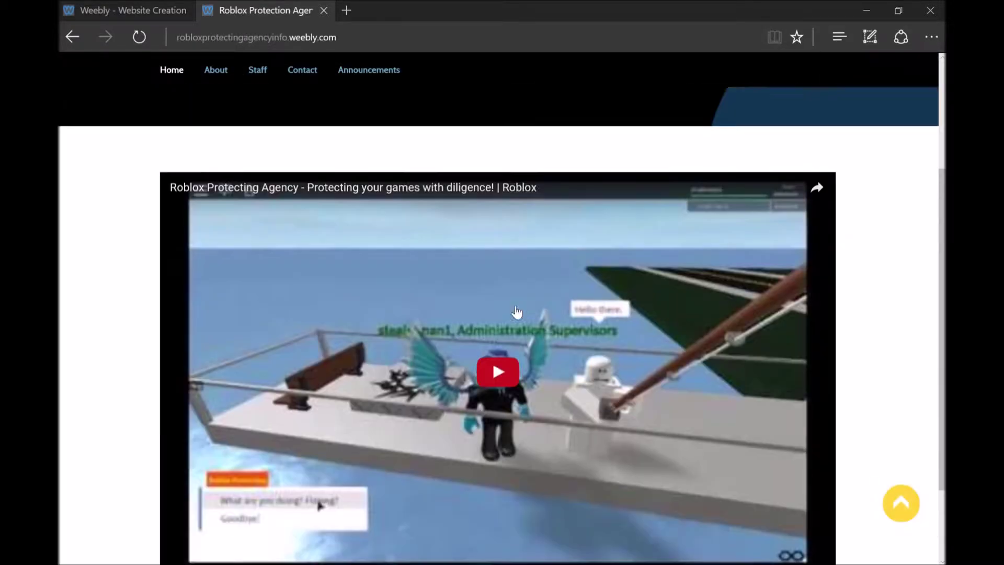
scroll(529, 298, up, 3)
scroll(543, 285, down, 5)
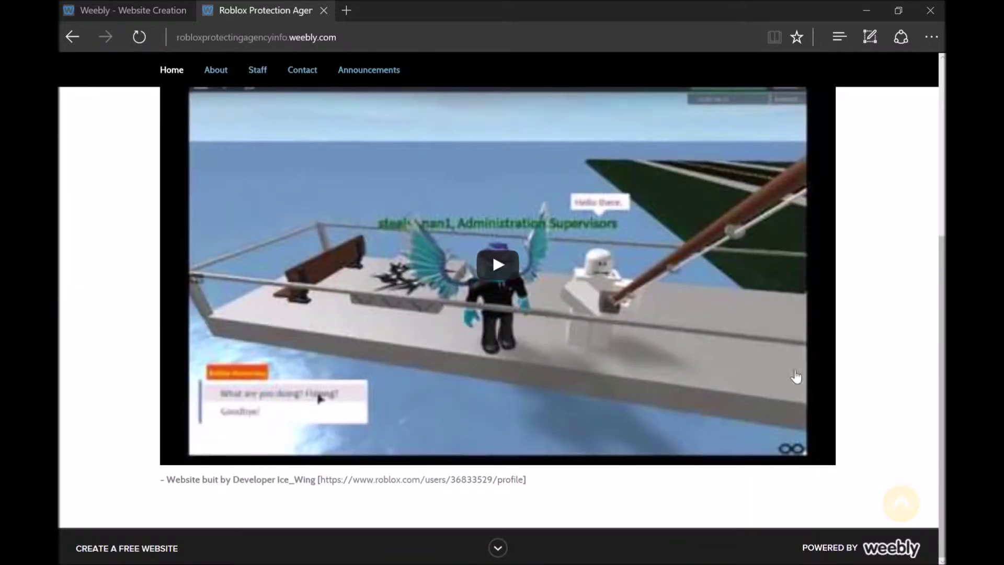
drag(528, 481, 164, 497)
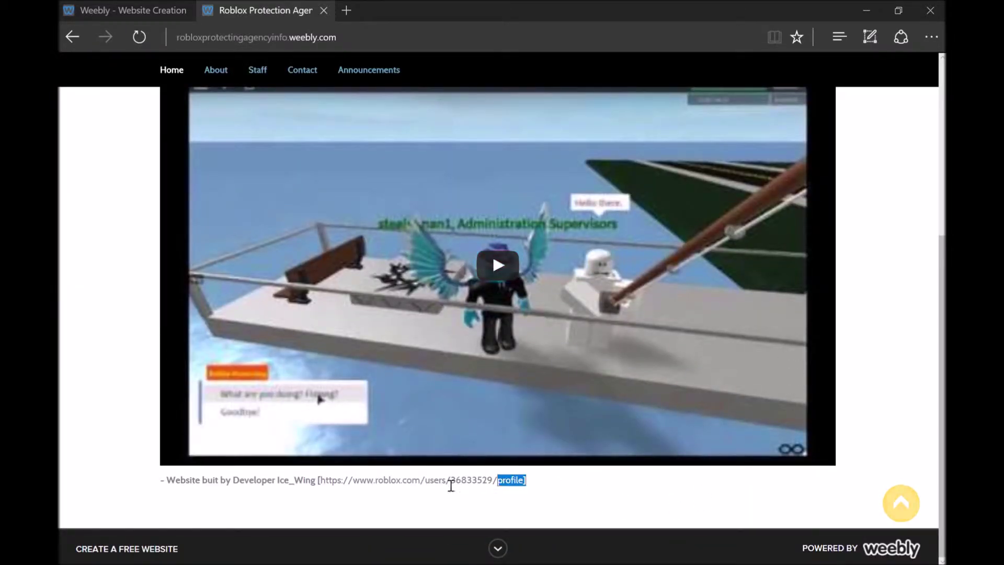
click(164, 497)
scroll(175, 504, up, 3)
scroll(175, 504, up, 2)
scroll(442, 435, down, 5)
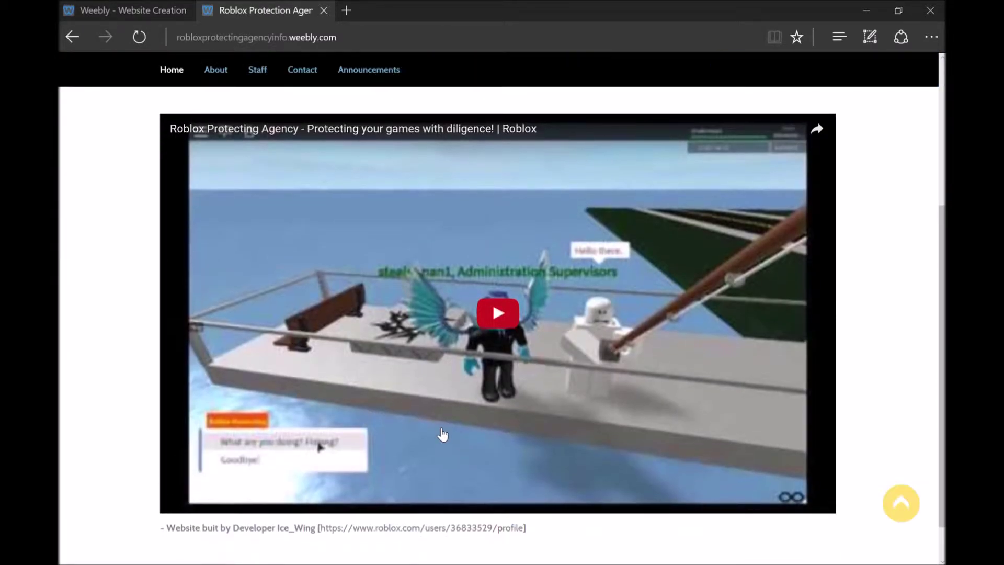
scroll(179, 394, up, 5)
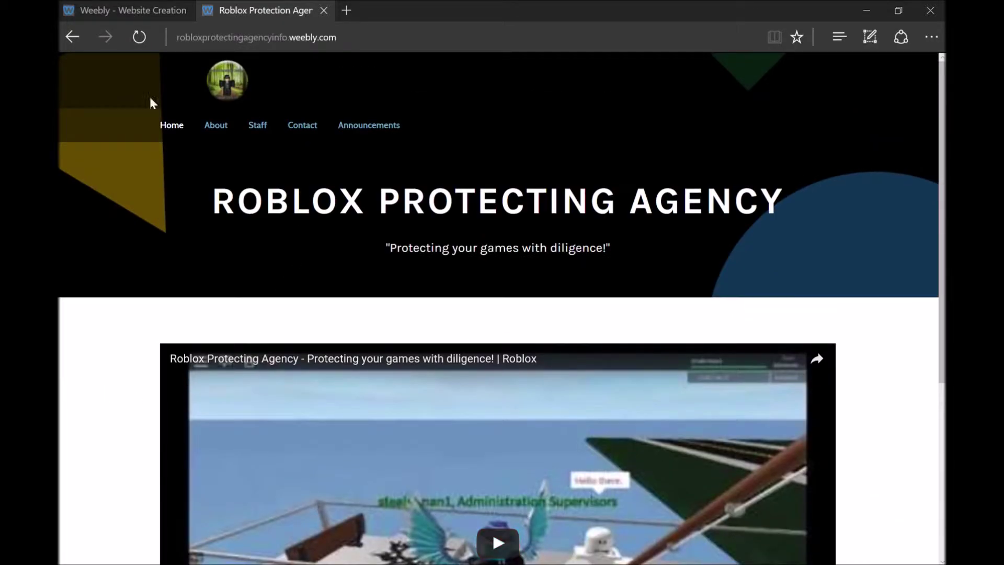
Read the About page's About Us mission text and its list of game links.
click(219, 137)
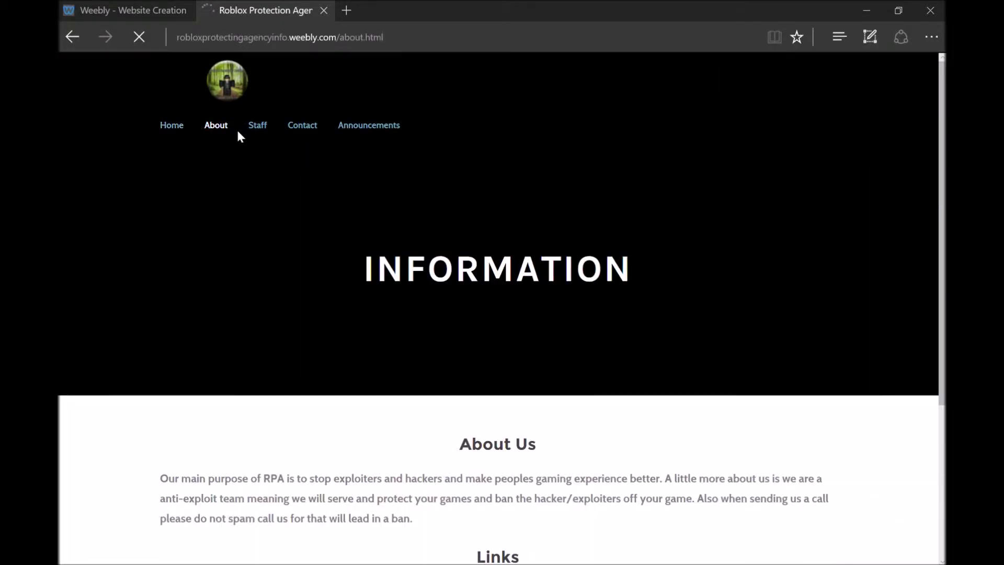
scroll(298, 166, down, 5)
drag(596, 442, 353, 357)
click(565, 314)
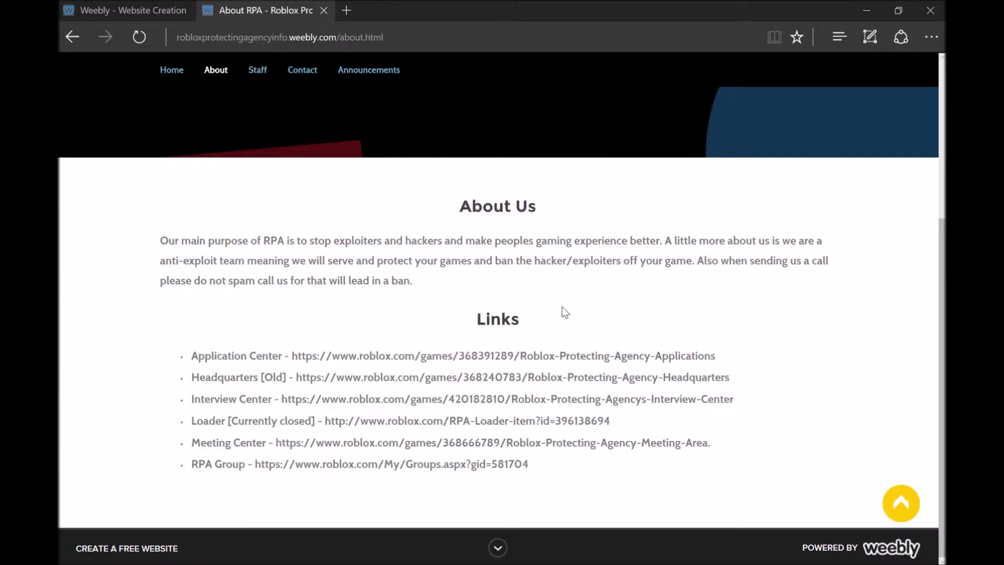
drag(651, 228, 292, 224)
scroll(589, 283, up, 5)
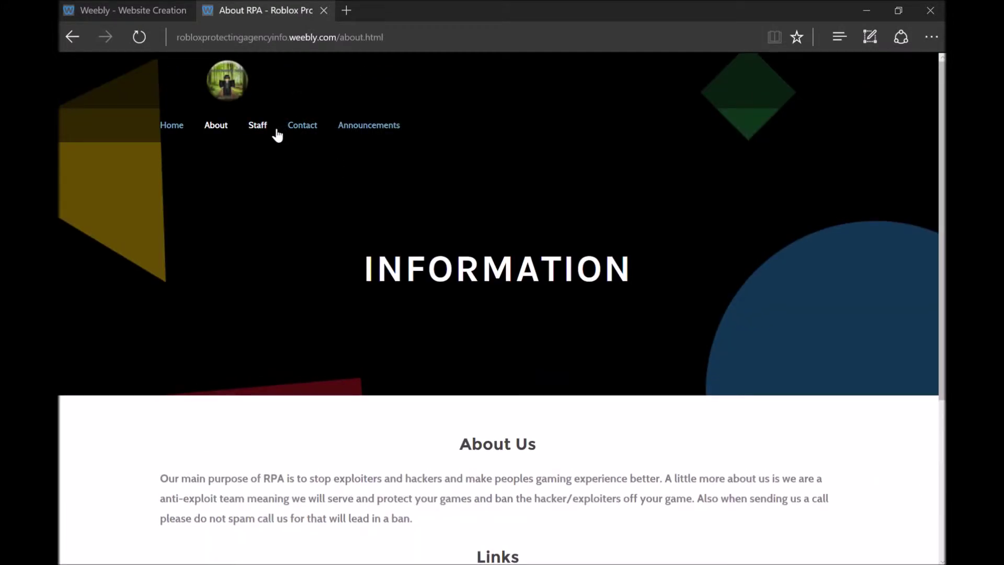
click(258, 126)
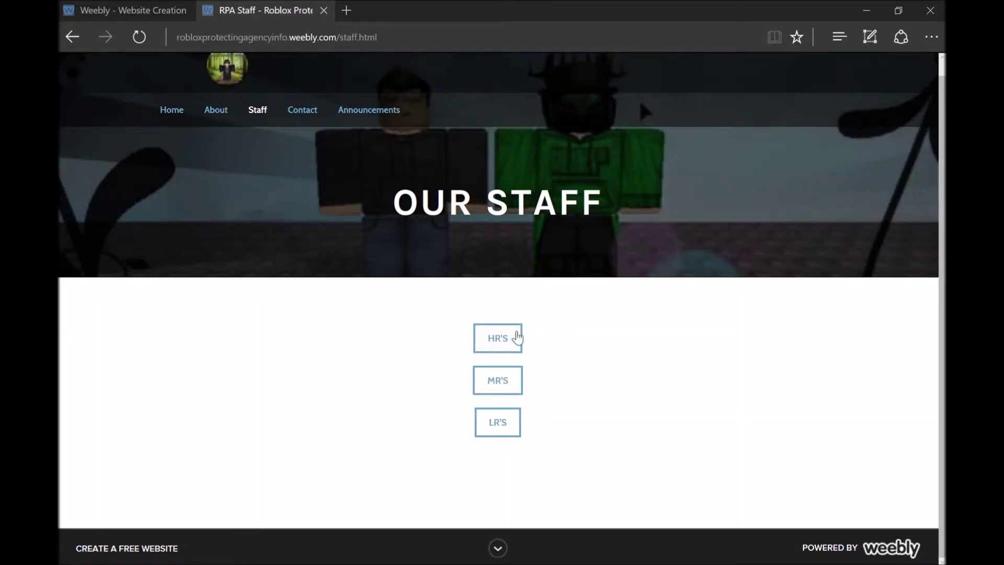
Open the HR'S High Ranks List and read the co-founder and founder cards.
click(515, 338)
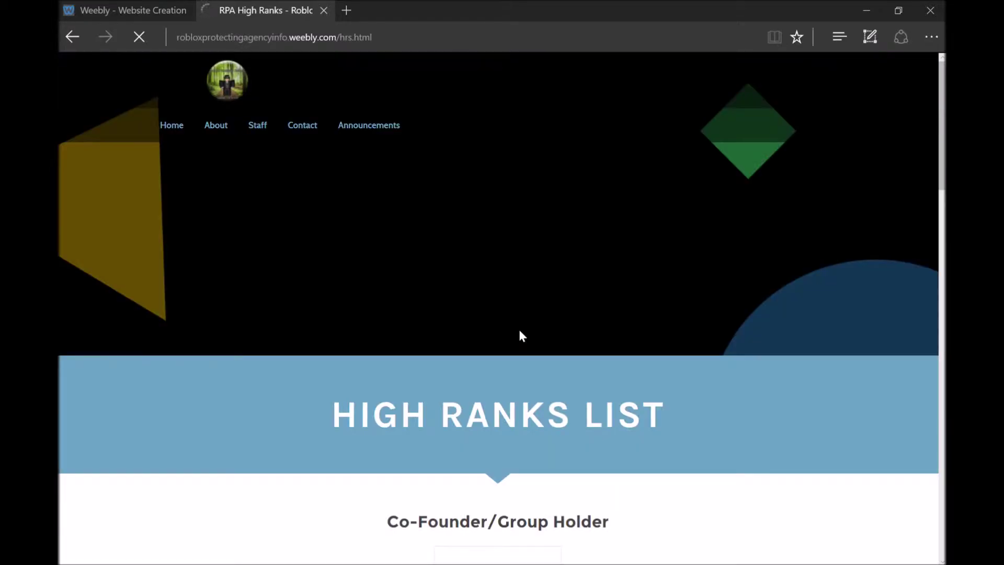
scroll(520, 335, down, 3)
scroll(365, 255, down, 2)
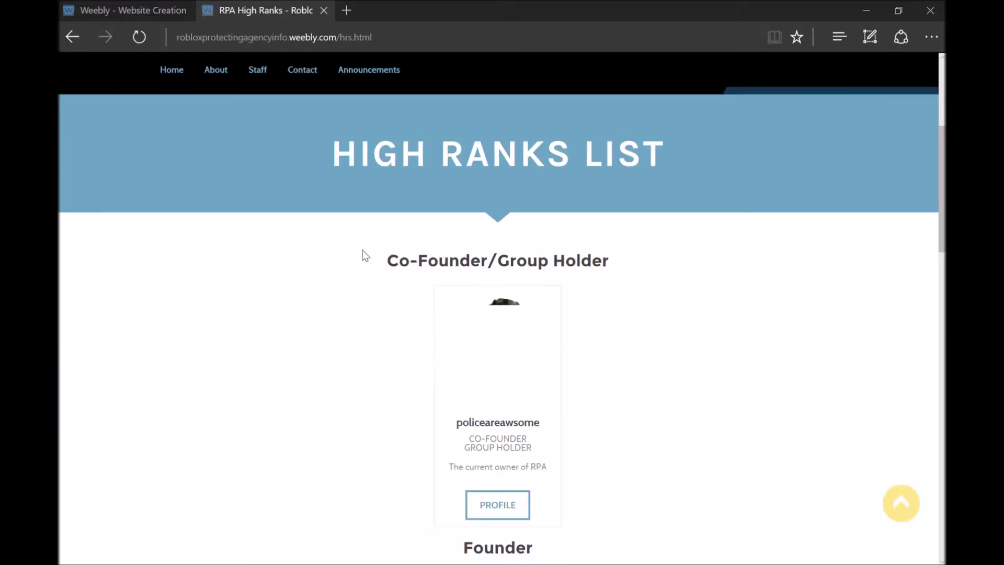
scroll(365, 255, down, 4)
double_click(498, 222)
click(601, 230)
drag(465, 247, 478, 247)
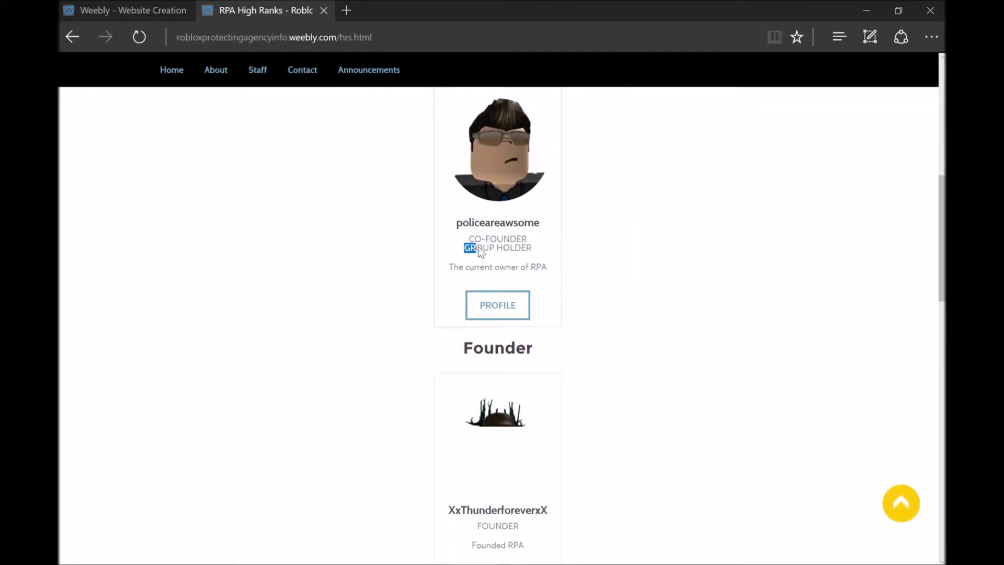
click(595, 251)
scroll(586, 325, down, 3)
double_click(498, 372)
click(444, 381)
Scroll through the director cards down to the administrator, then back to the top.
scroll(314, 381, down, 2)
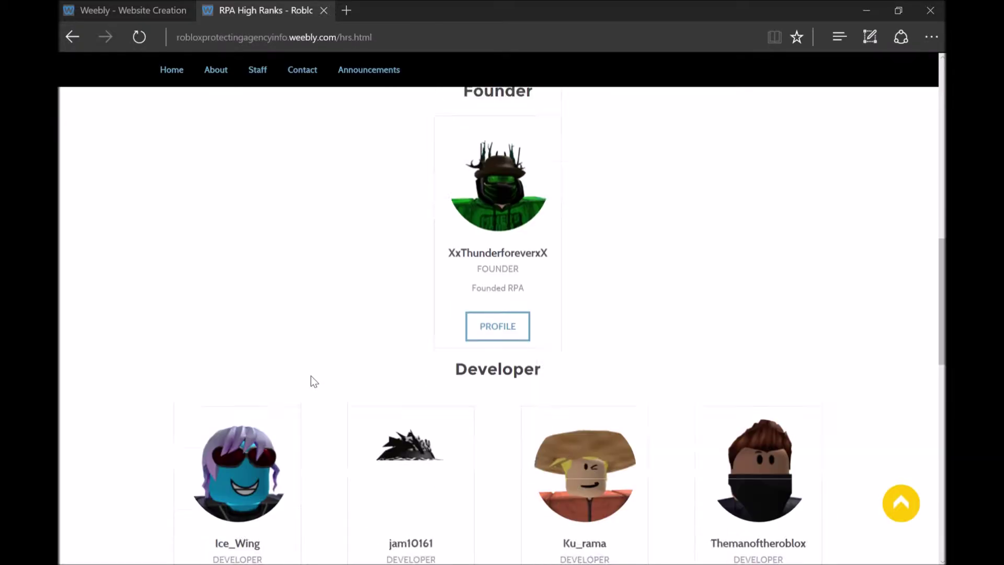
scroll(314, 381, down, 3)
drag(231, 356, 298, 362)
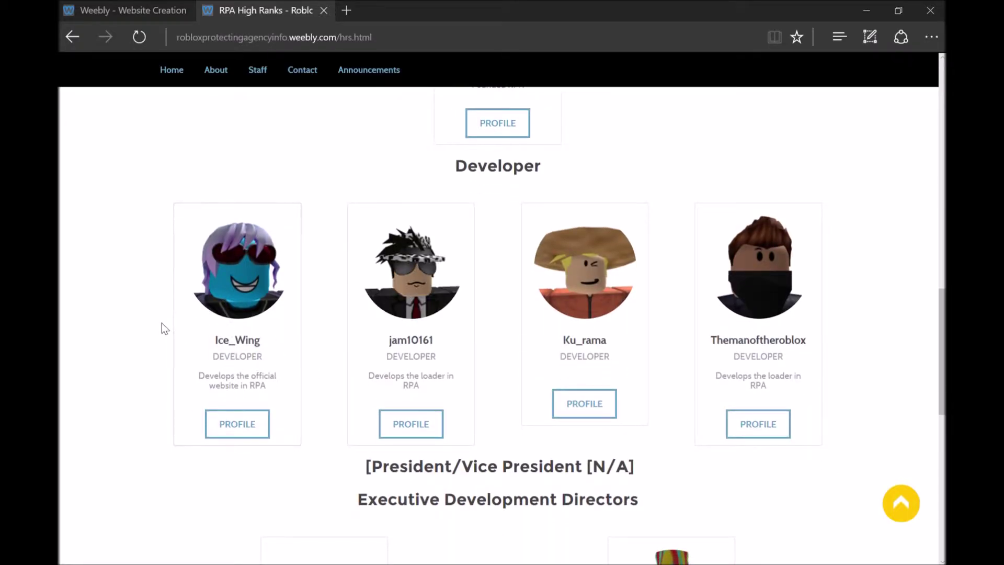
scroll(173, 313, down, 1)
mouse_move(356, 265)
mouse_down()
mouse_move(882, 277)
mouse_move(250, 240)
mouse_up()
scroll(880, 277, down, 5)
scroll(877, 277, down, 2)
click(250, 240)
scroll(314, 272, down, 2)
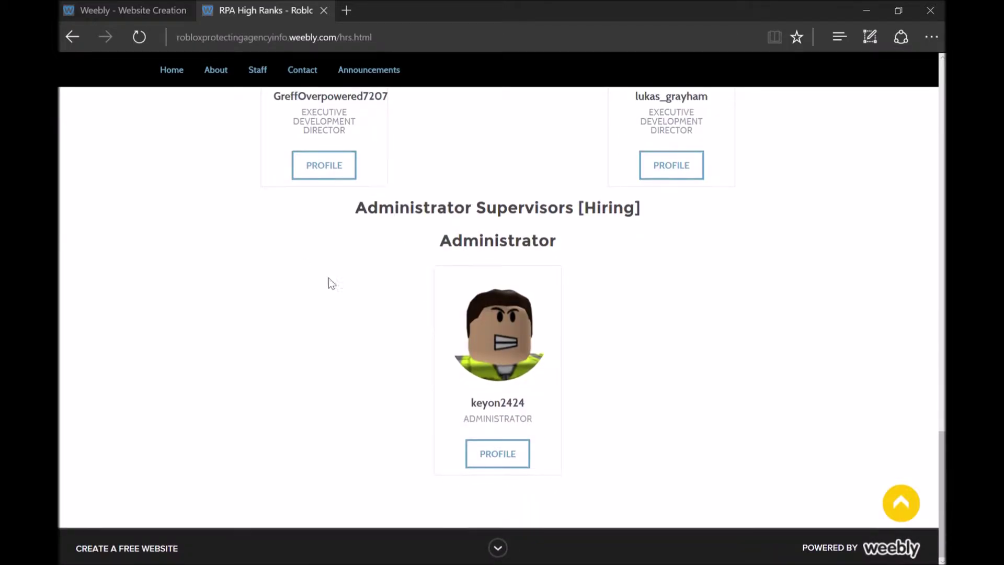
scroll(653, 382, up, 8)
scroll(688, 361, up, 10)
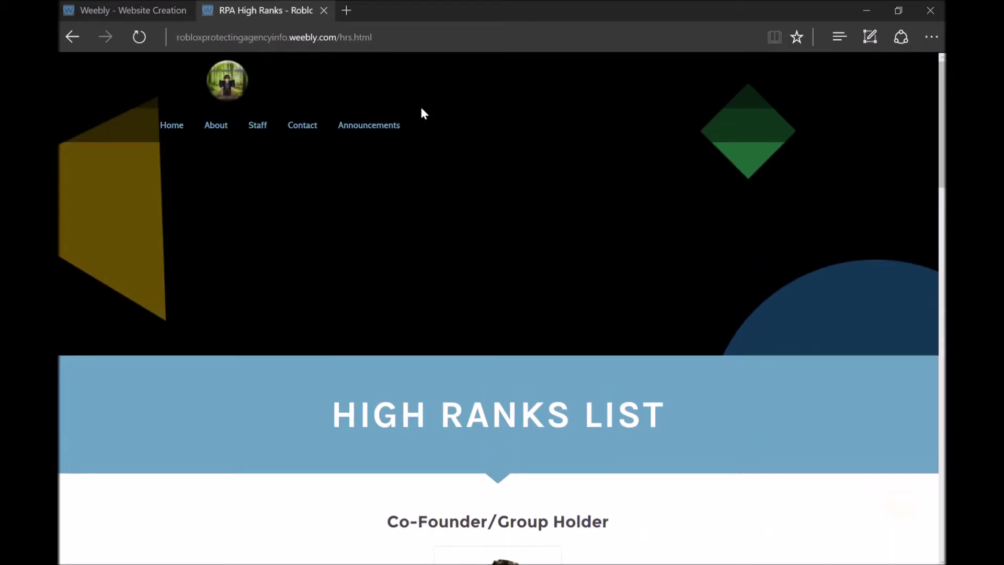
click(320, 132)
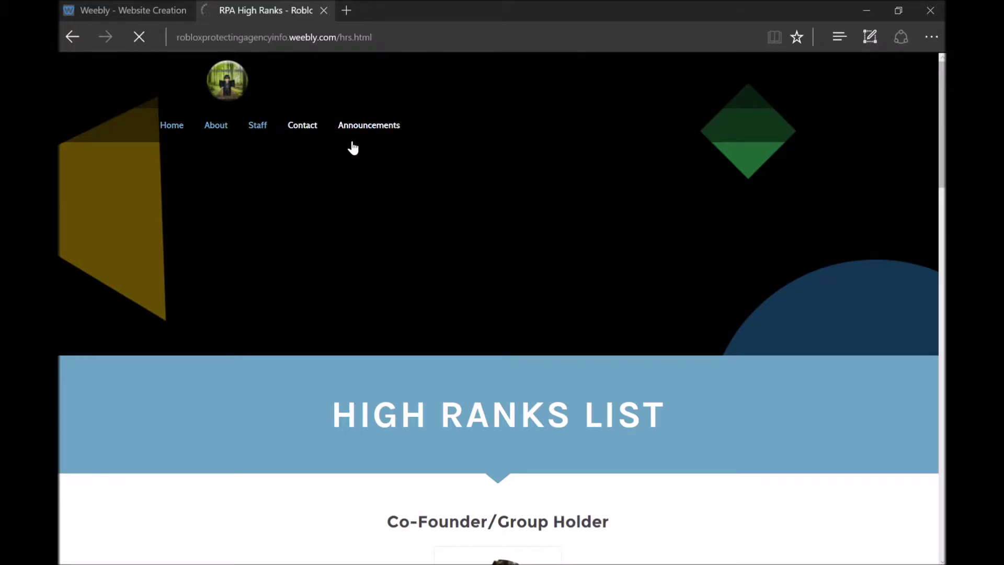
Read the Contact page, highlighting part of its contact sentence.
scroll(495, 375, down, 3)
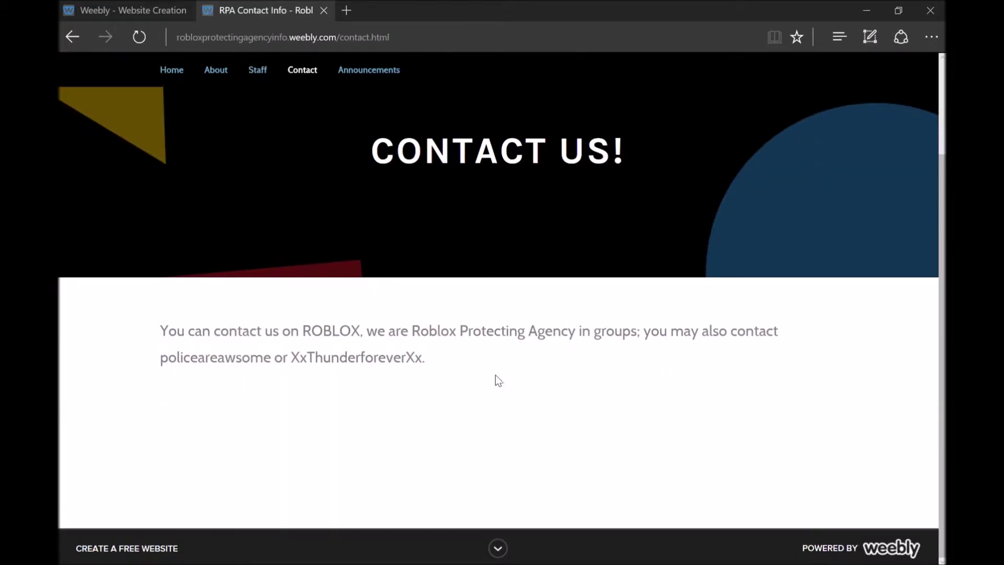
drag(460, 332, 302, 333)
scroll(432, 209, up, 3)
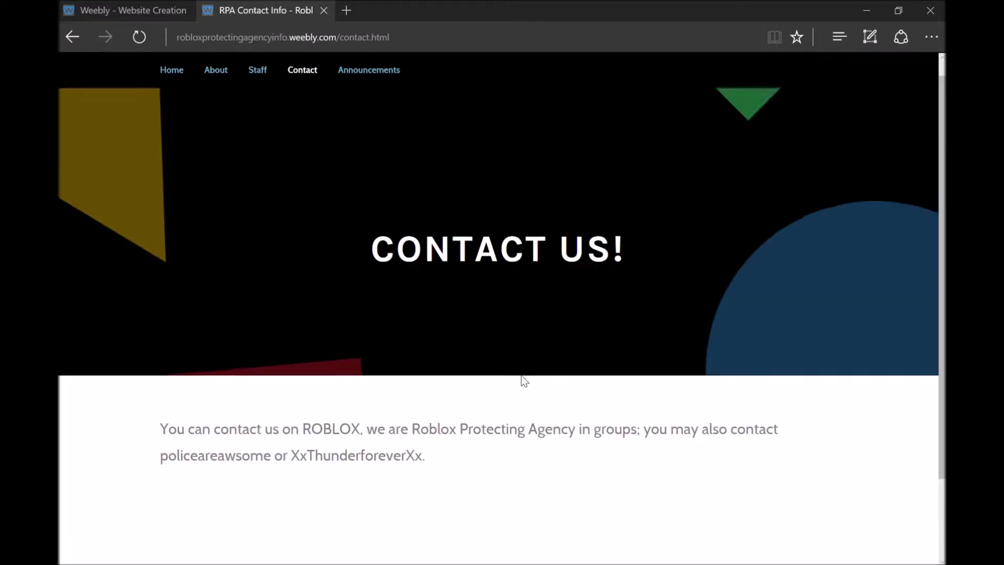
View the Announcements page and its Developers Needed! post, then return to the list.
click(390, 128)
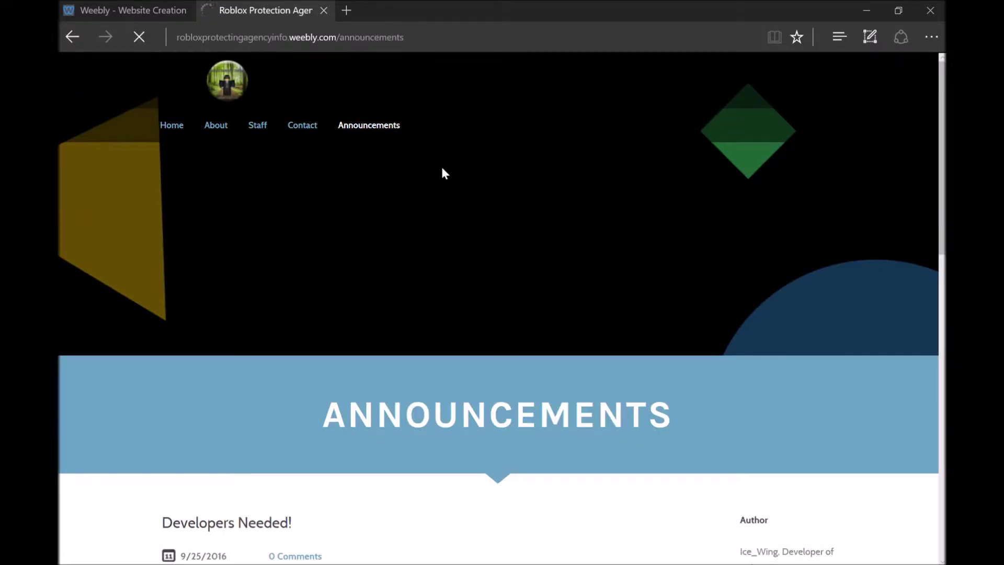
scroll(442, 172, down, 5)
drag(350, 205, 195, 226)
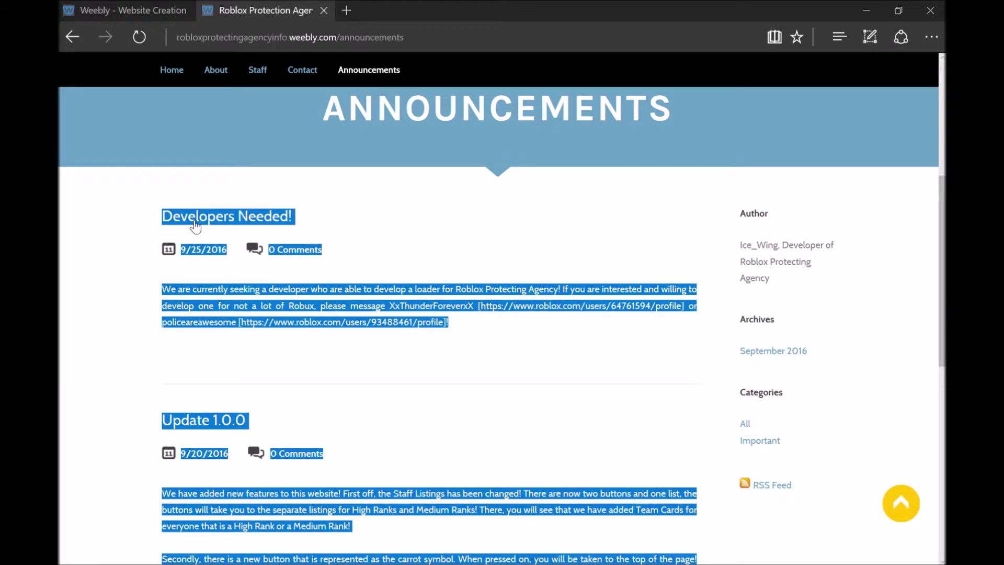
key(F5)
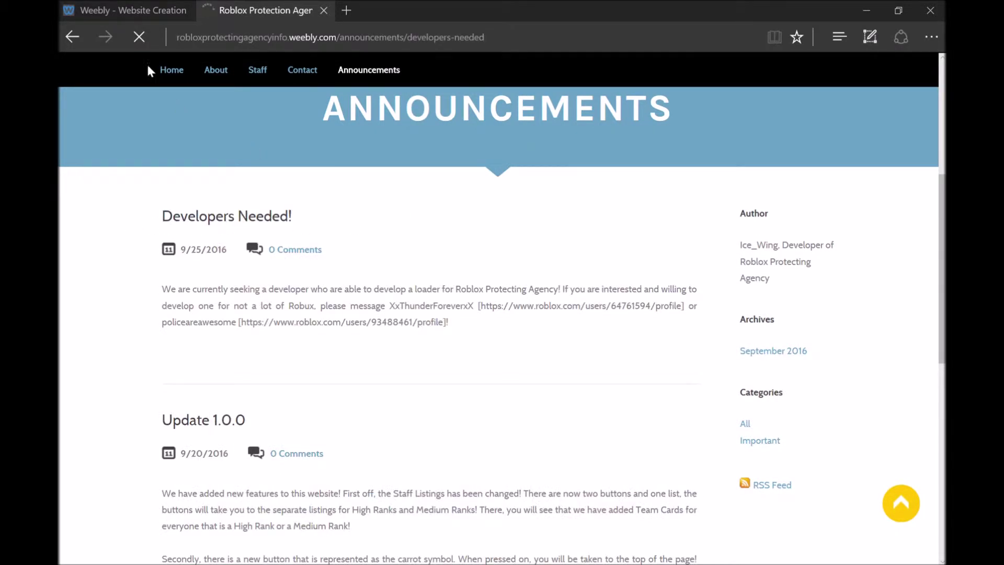
scroll(172, 102, down, 3)
scroll(174, 107, down, 8)
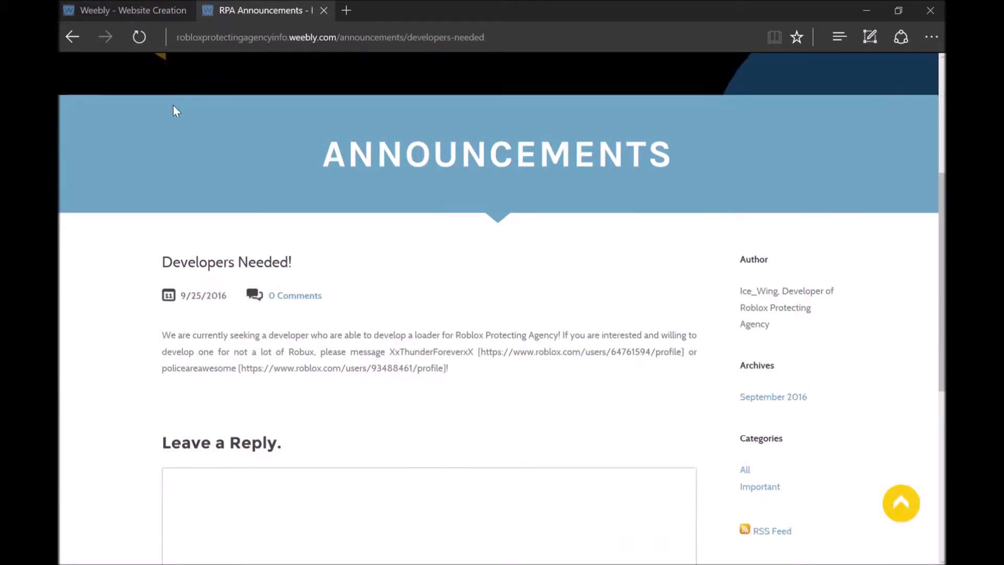
scroll(173, 106, up, 10)
scroll(174, 105, down, 5)
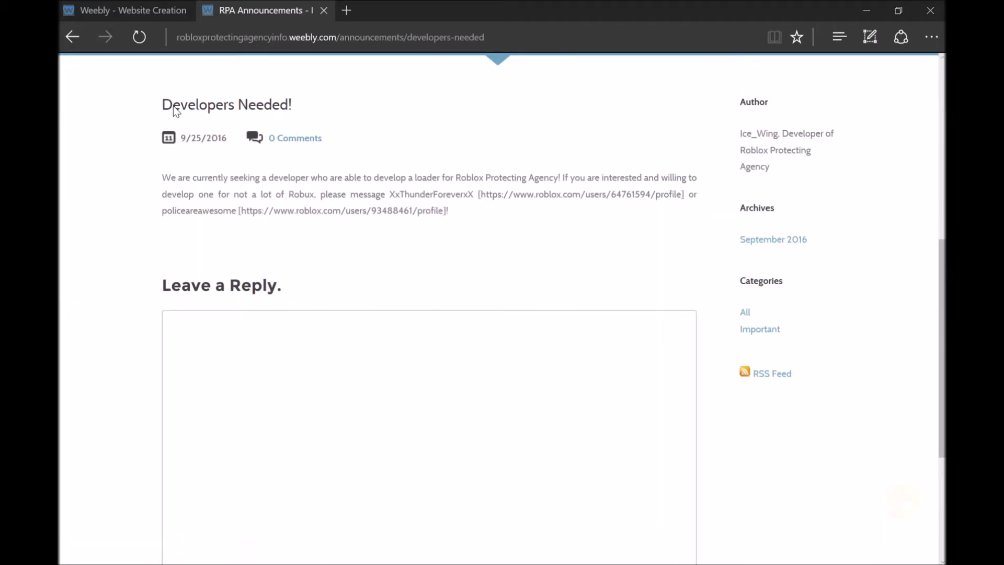
scroll(131, 94, up, 3)
click(73, 36)
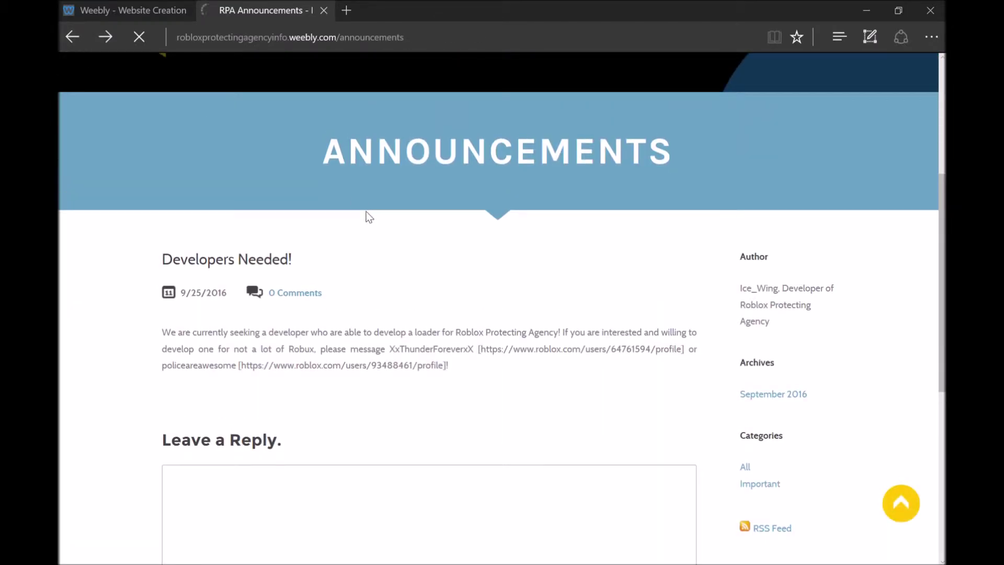
Scroll down to the New Website Launched! post and highlight its text from the date.
scroll(364, 214, down, 5)
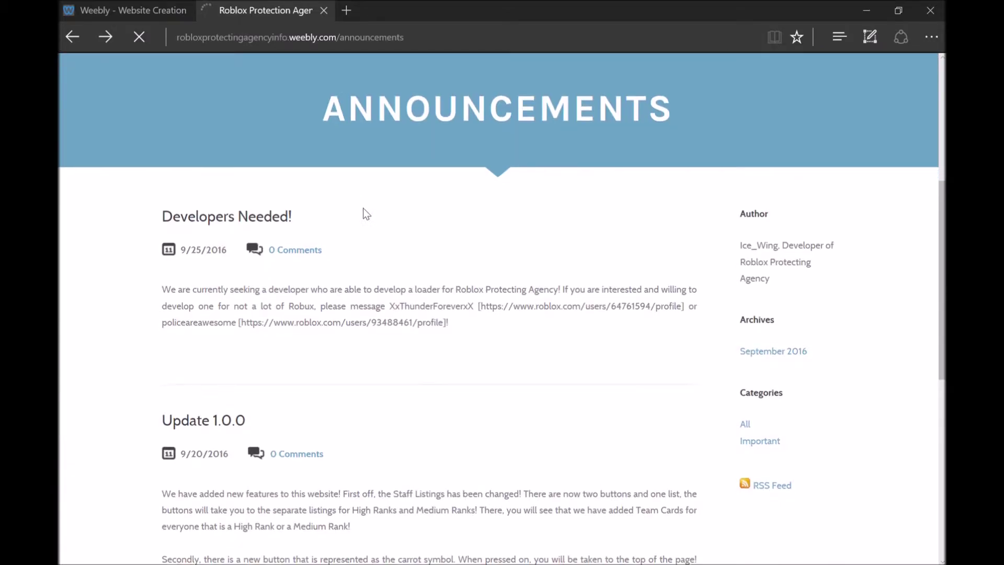
scroll(369, 209, down, 1)
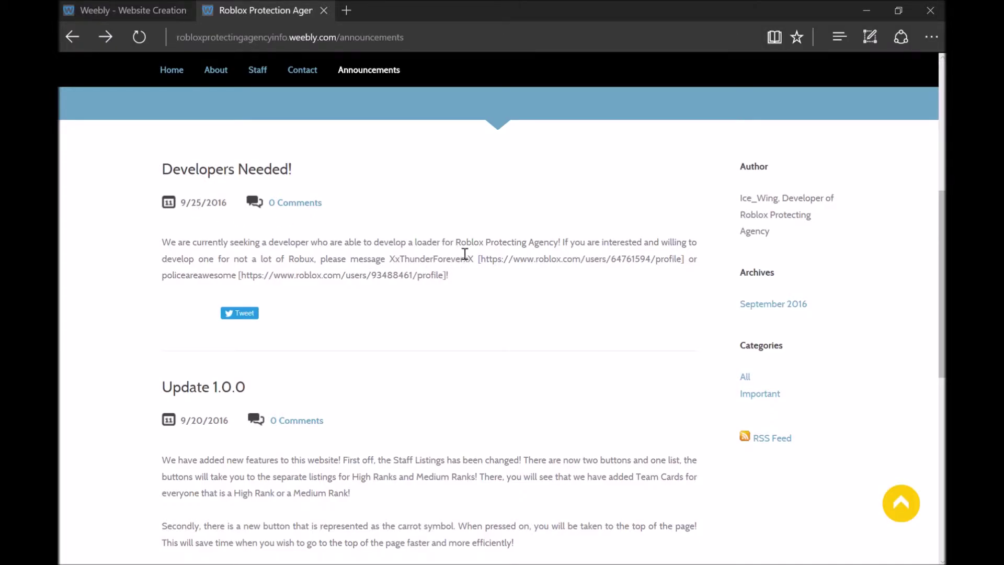
scroll(454, 257, down, 2)
scroll(454, 253, down, 1)
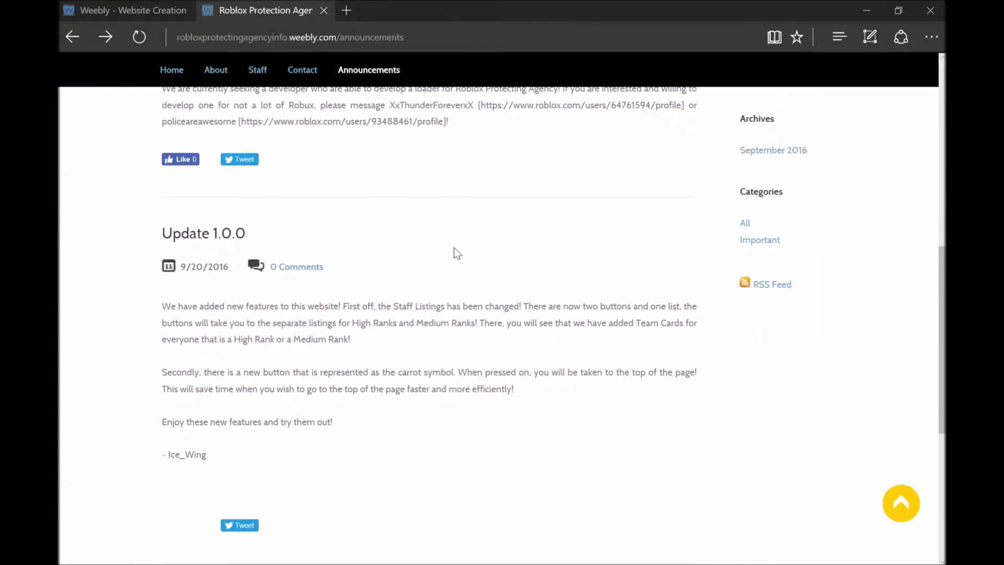
scroll(453, 314, down, 1)
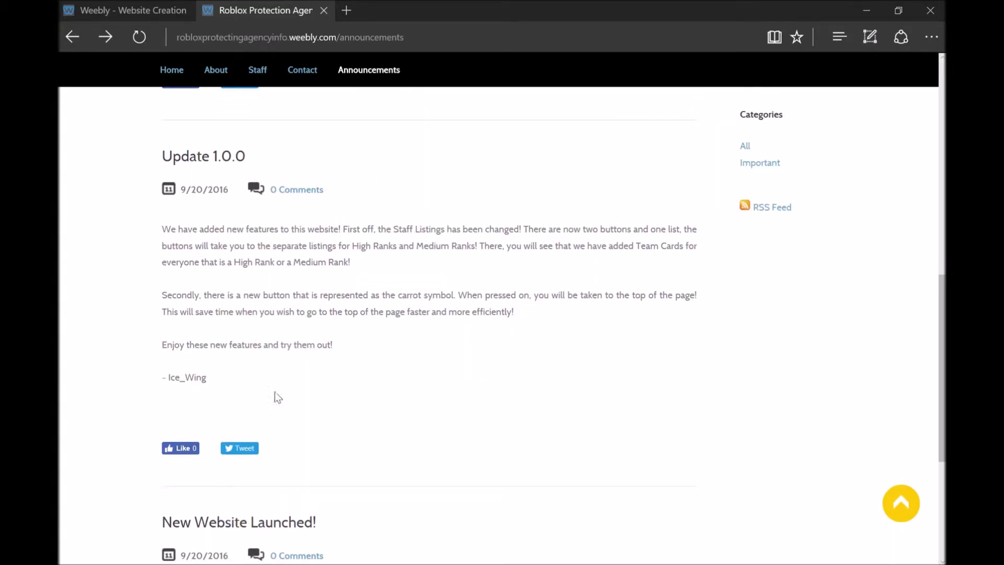
scroll(445, 283, down, 1)
scroll(421, 286, down, 2)
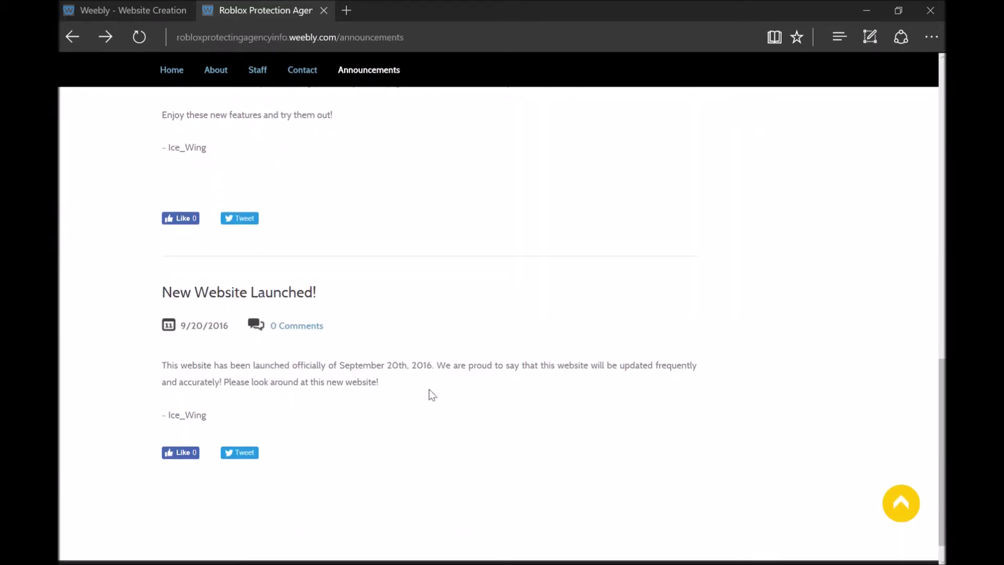
drag(386, 387, 99, 320)
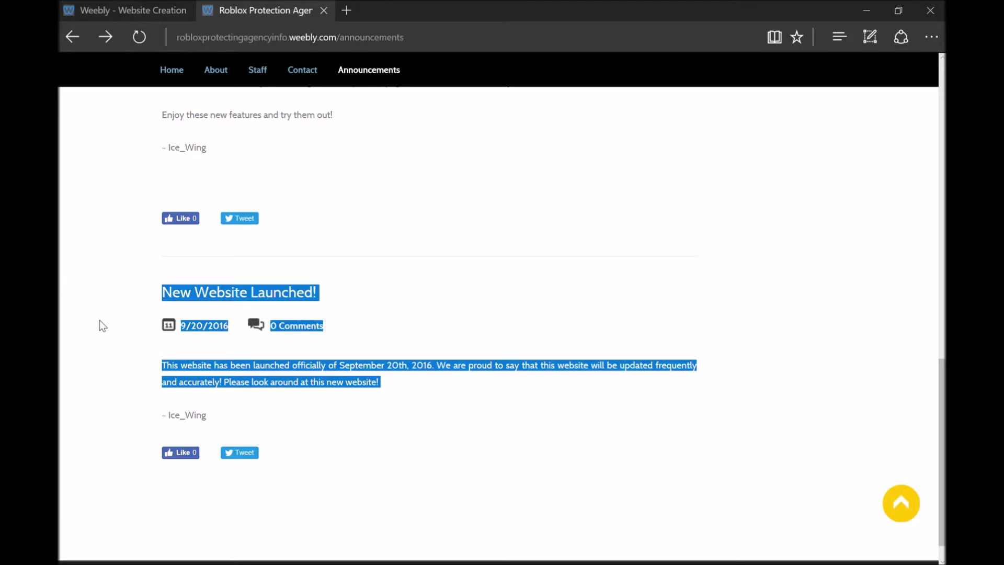
mouse_move(99, 321)
mouse_down()
mouse_move(202, 327)
mouse_move(197, 280)
mouse_move(160, 250)
mouse_up()
drag(175, 298, 155, 340)
click(113, 315)
Scroll back to the top of the announcements and open a new blank tab.
scroll(113, 315, up, 10)
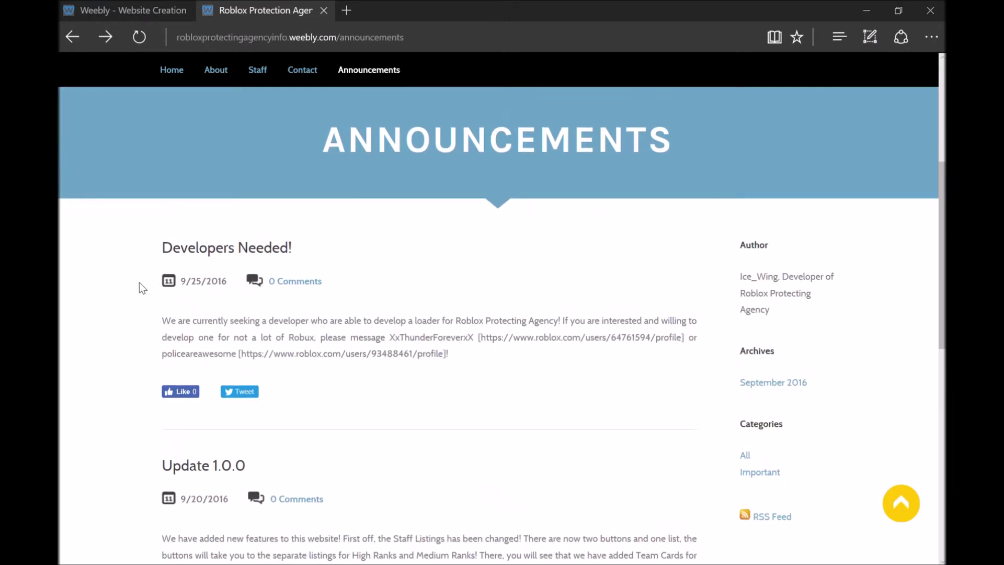
scroll(142, 288, up, 2)
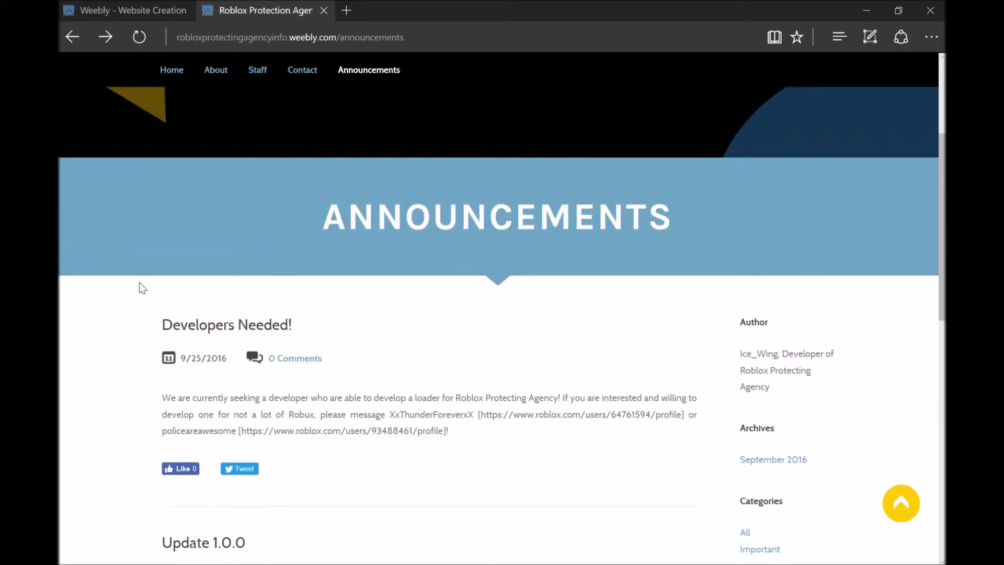
scroll(140, 283, up, 2)
scroll(142, 280, up, 3)
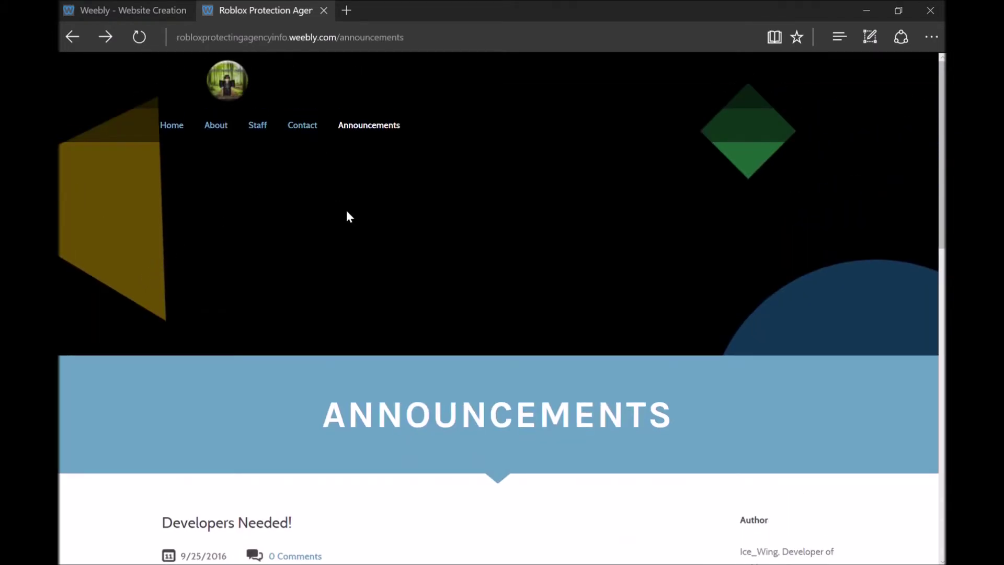
click(347, 10)
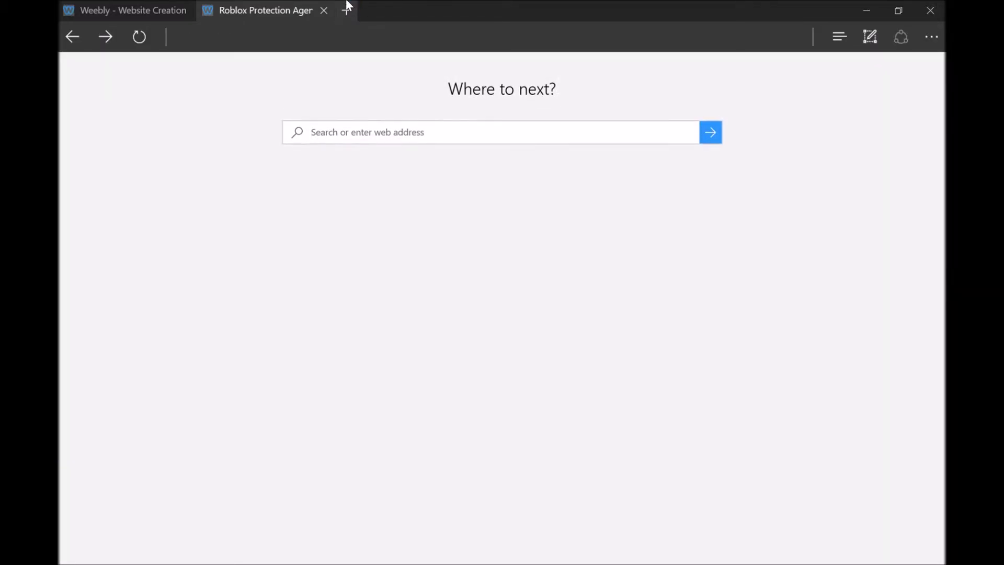
Go to robloxprotectingagencyinfo.simplesite.com in the new tab.
text(roblox)
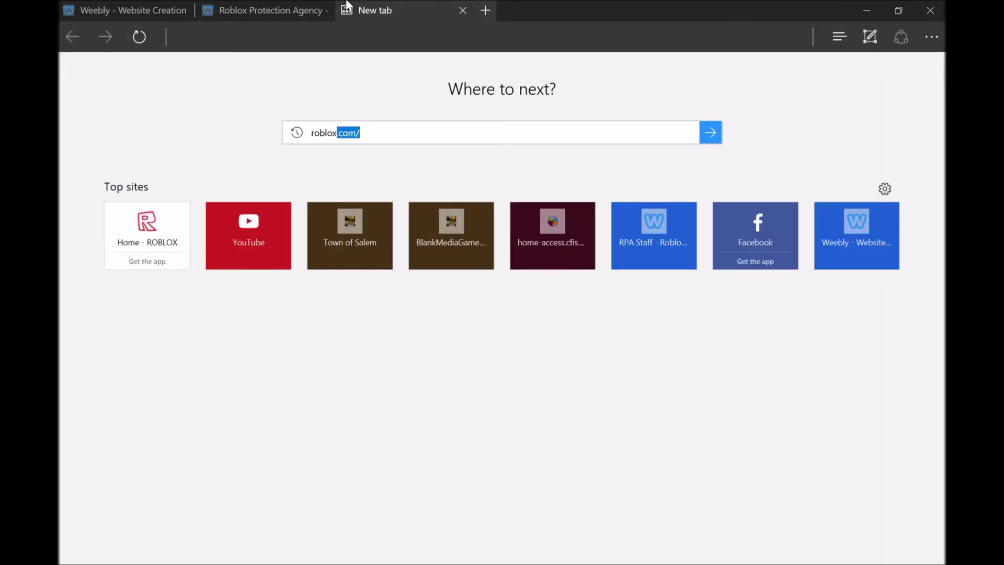
text(protecti)
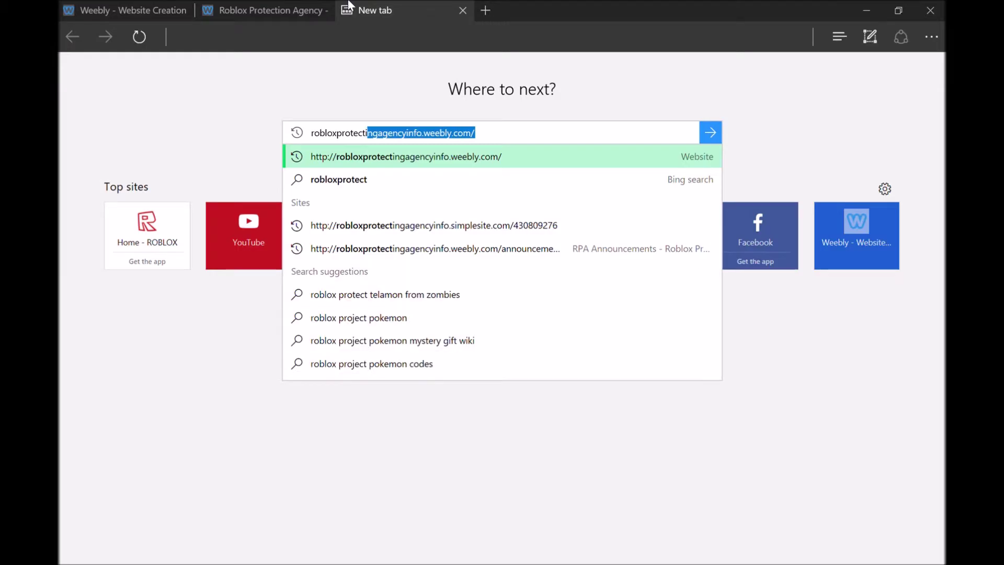
text(ngag)
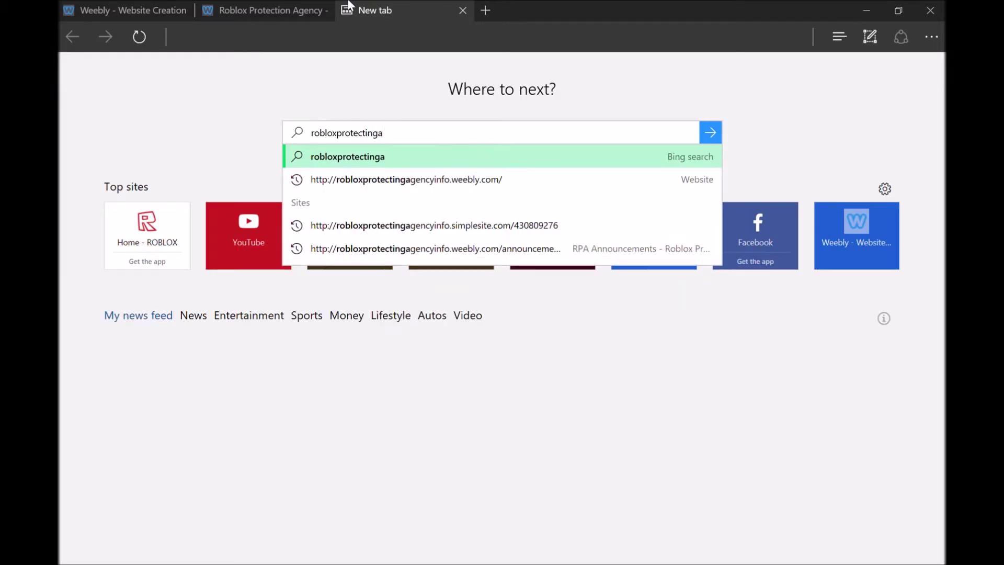
text(ency)
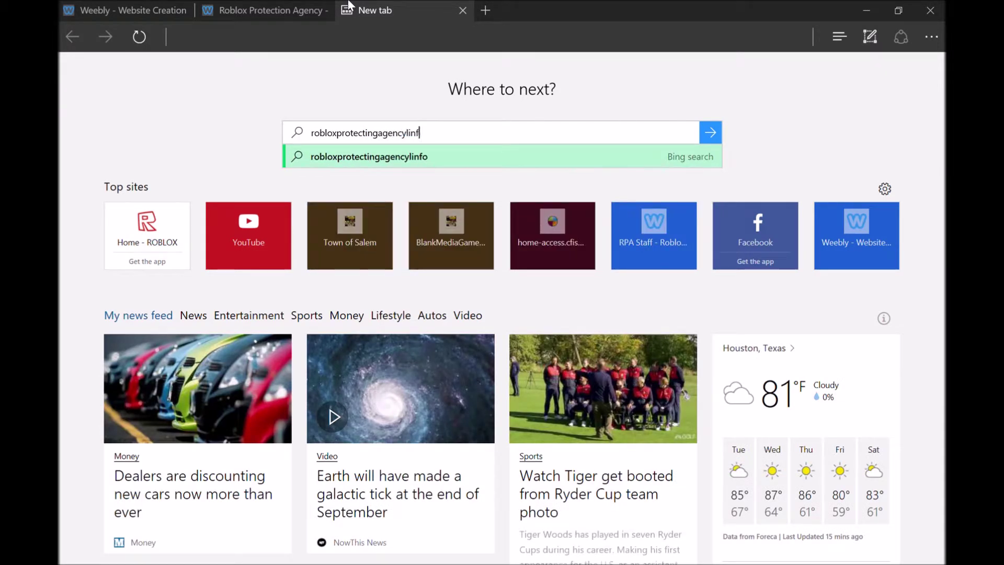
text(info.)
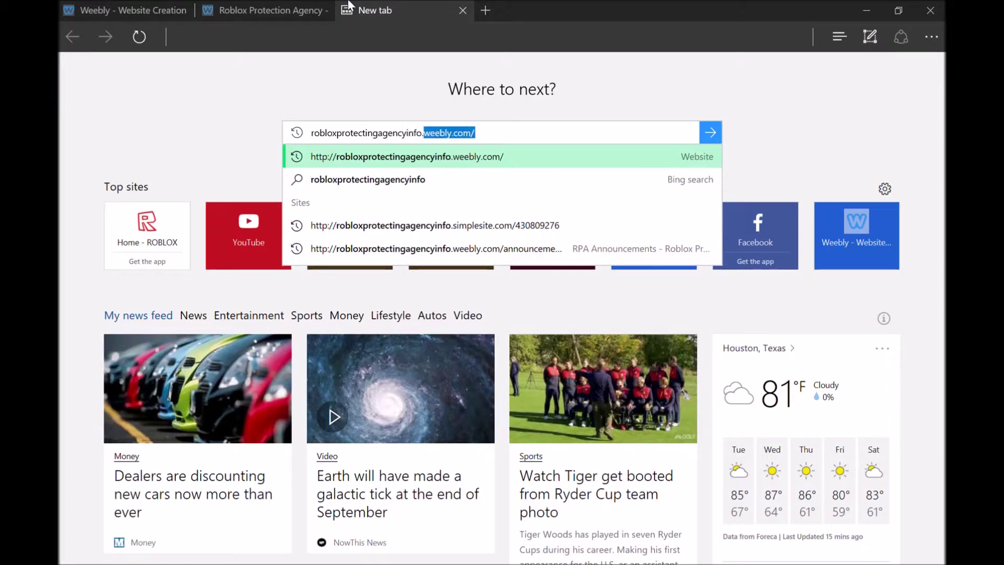
text(simpl)
key(Return)
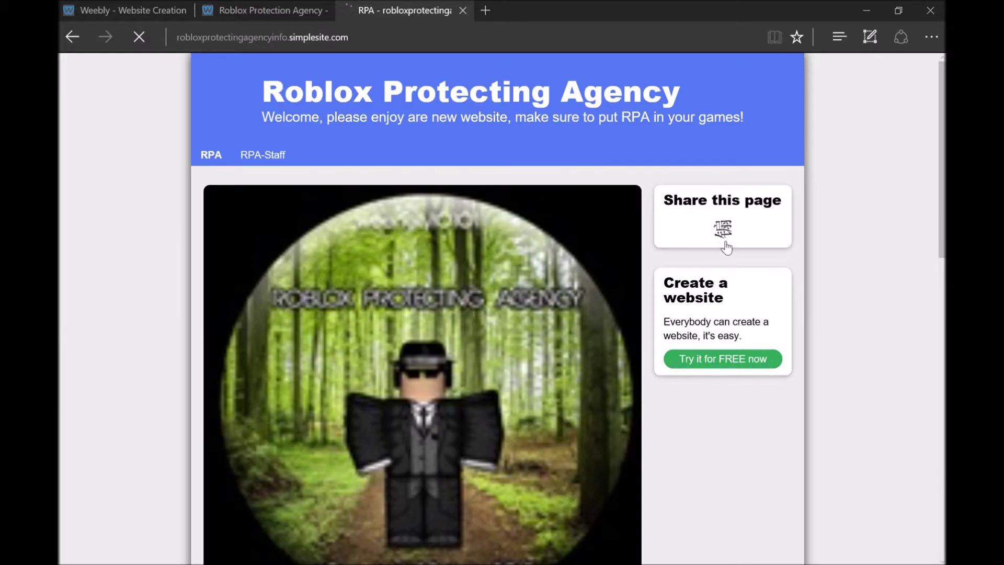
Scroll the SimpleSite home page, highlighting its Help, Links and Contact text.
scroll(856, 210, down, 2)
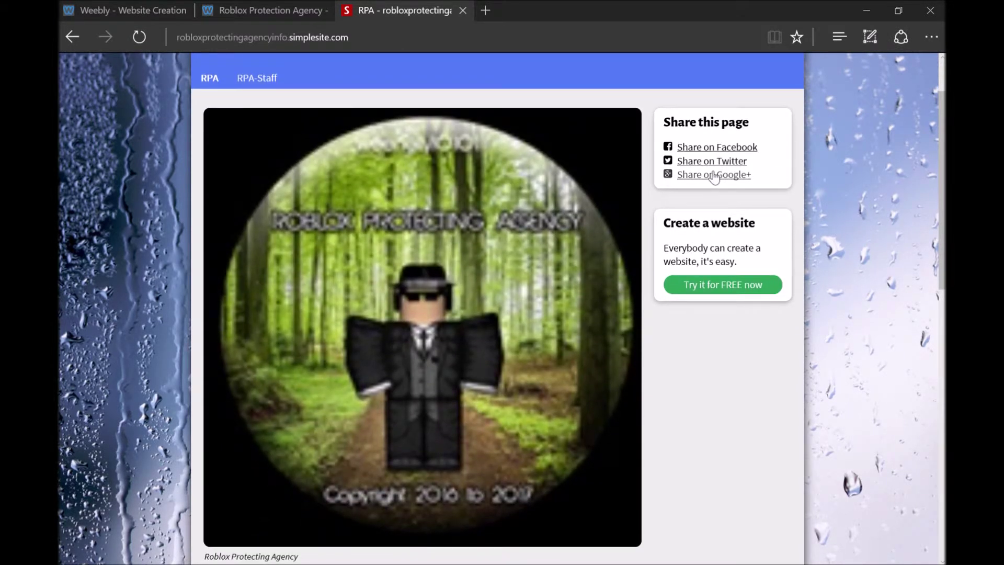
scroll(858, 179, down, 2)
scroll(858, 178, down, 5)
scroll(858, 179, down, 5)
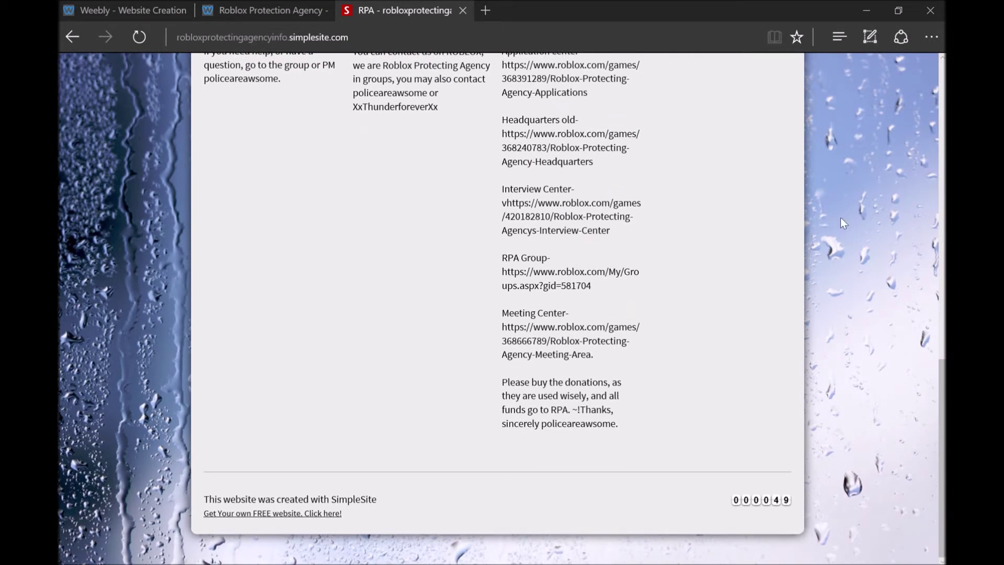
scroll(835, 252, up, 5)
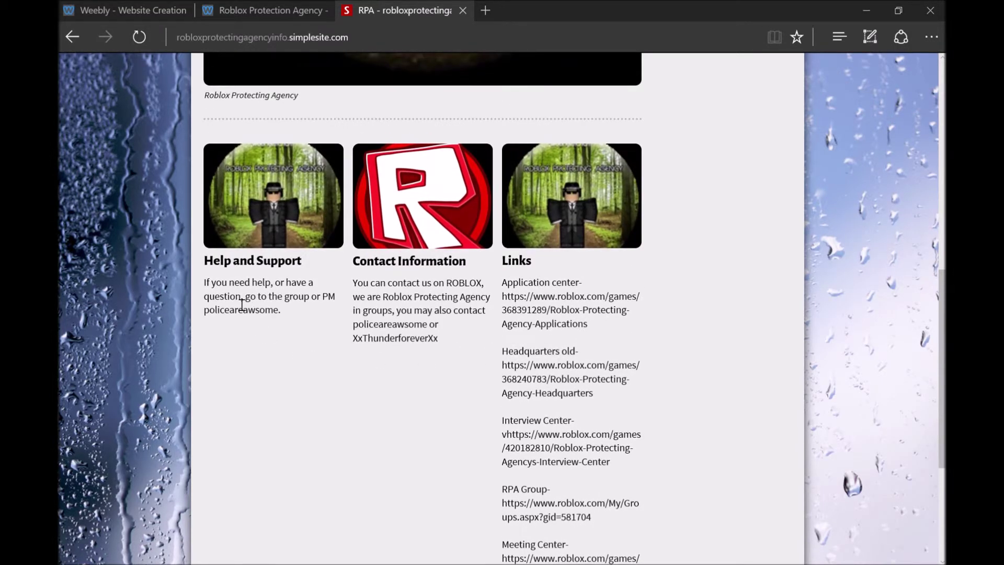
drag(242, 303, 476, 352)
click(349, 319)
drag(200, 265, 518, 296)
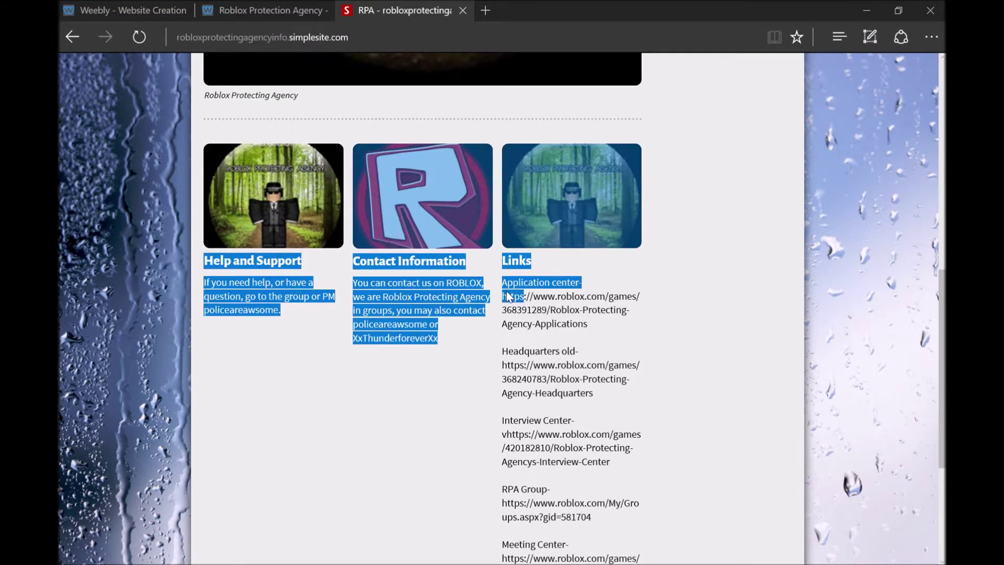
click(383, 293)
mouse_move(341, 273)
mouse_down()
mouse_move(466, 261)
mouse_move(704, 476)
mouse_up()
click(434, 269)
click(718, 435)
scroll(736, 357, up, 5)
scroll(737, 357, up, 5)
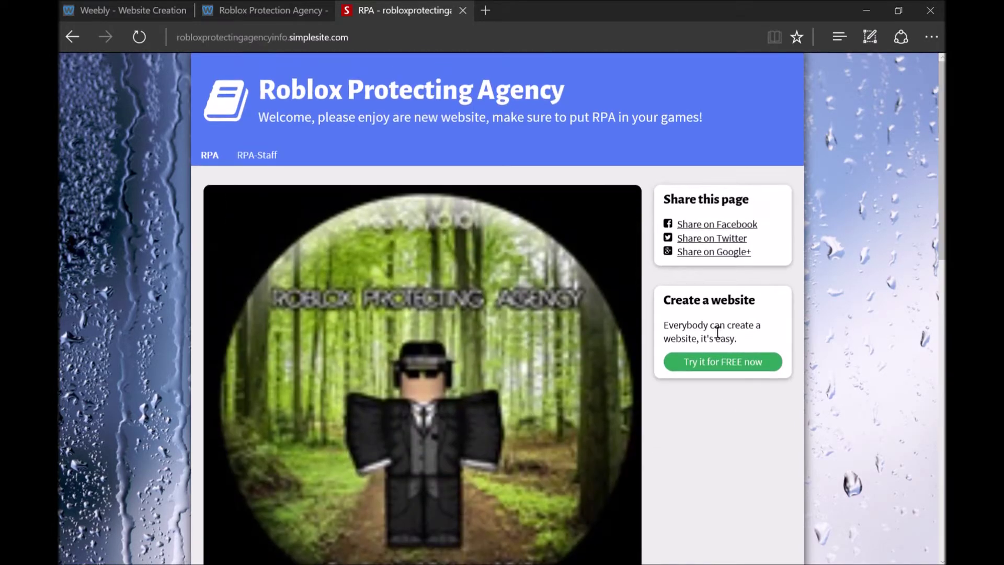
Read the RPA-Staff page's two staff columns, then close the SimpleSite tab.
click(243, 157)
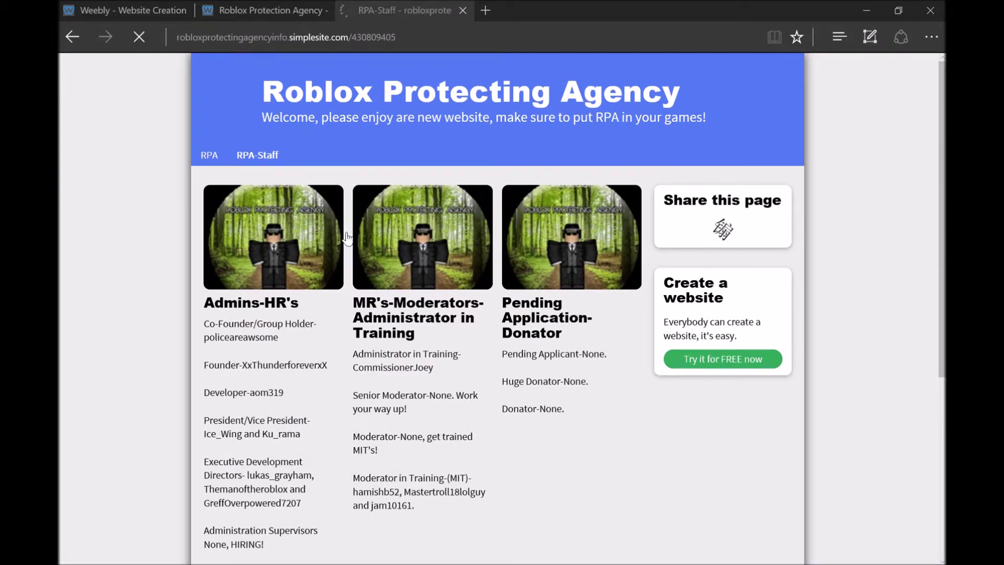
scroll(338, 375, down, 4)
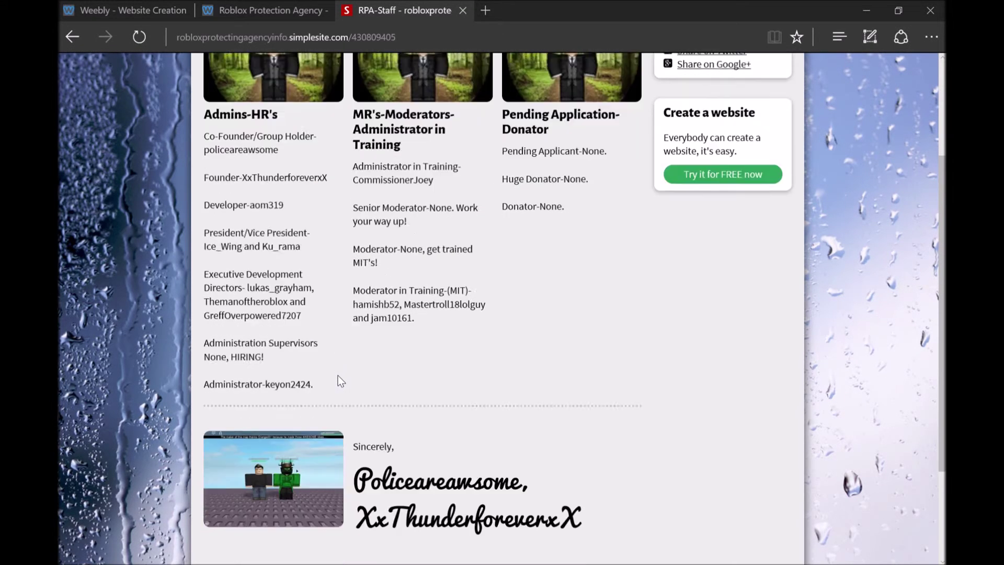
mouse_move(340, 346)
mouse_down()
mouse_move(241, 210)
mouse_move(240, 103)
mouse_up()
click(240, 112)
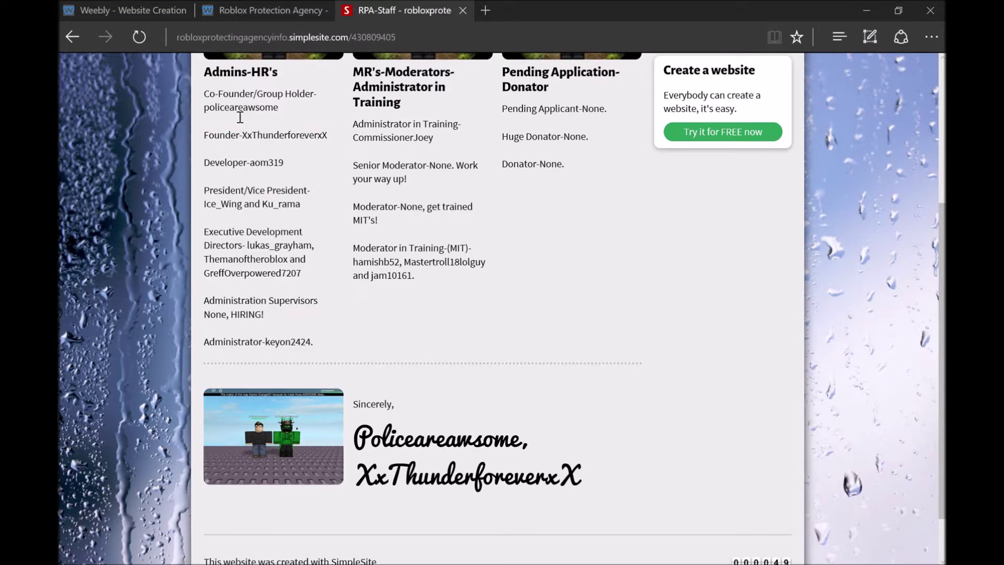
drag(340, 149, 543, 338)
click(555, 366)
drag(578, 218, 503, 73)
click(588, 203)
scroll(588, 203, up, 4)
scroll(591, 207, down, 5)
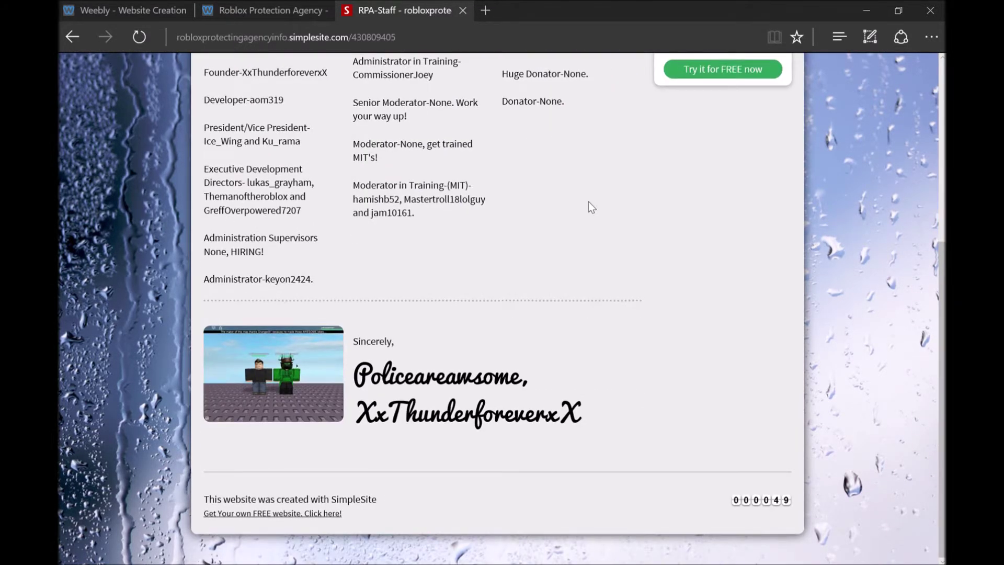
scroll(590, 207, up, 5)
click(463, 11)
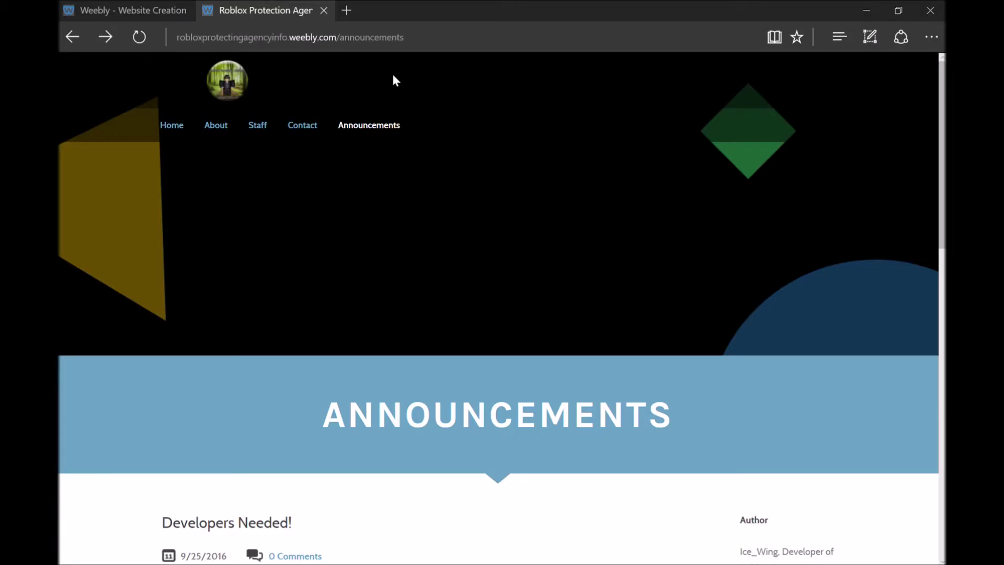
click(102, 6)
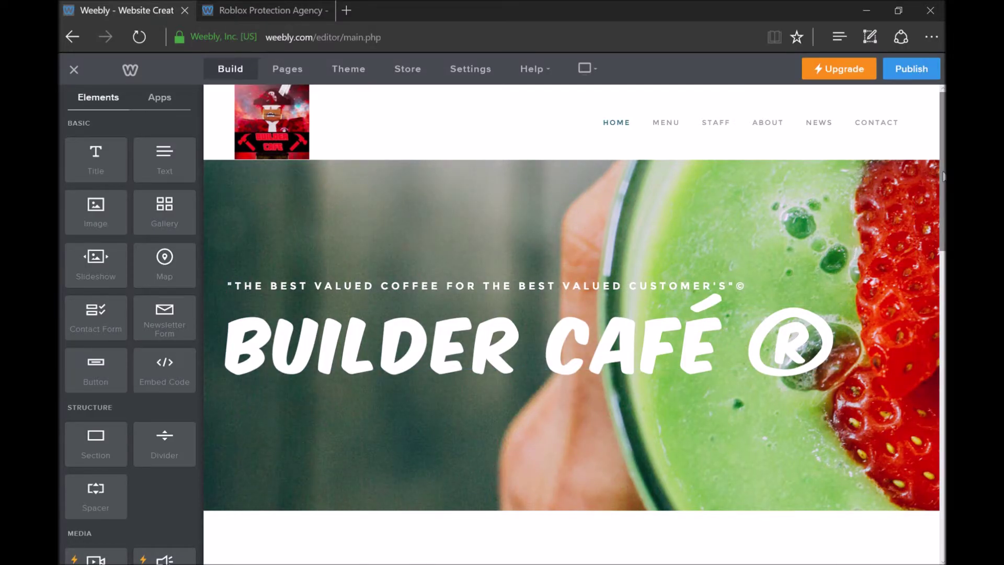
drag(944, 176, 944, 183)
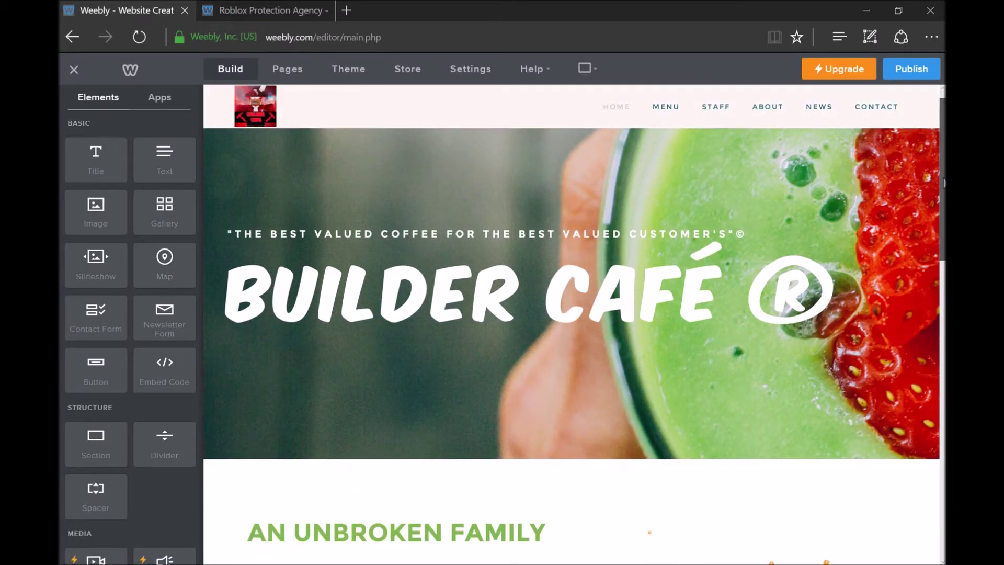
drag(944, 232, 937, 302)
scroll(938, 303, up, 5)
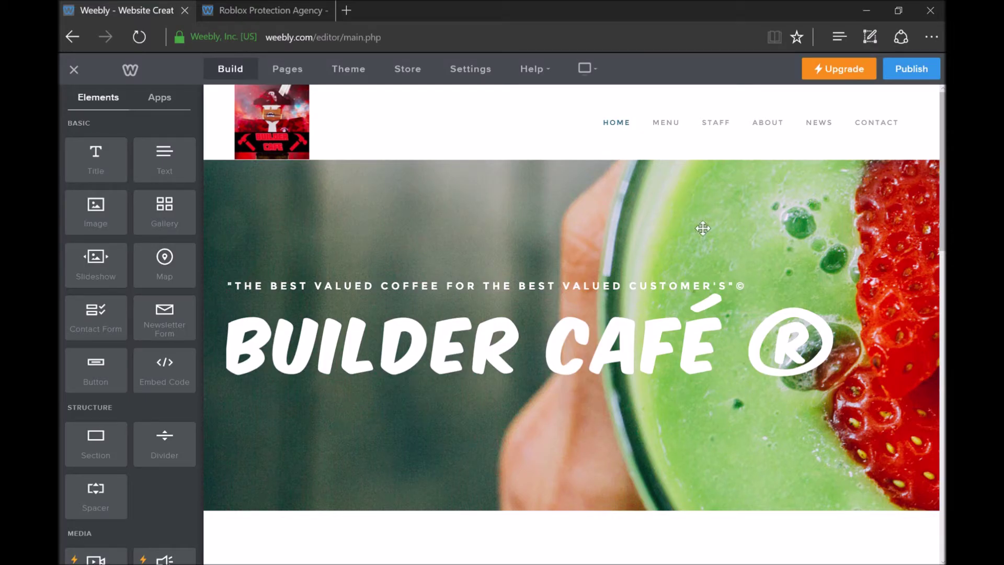
triple_click(246, 346)
click(365, 459)
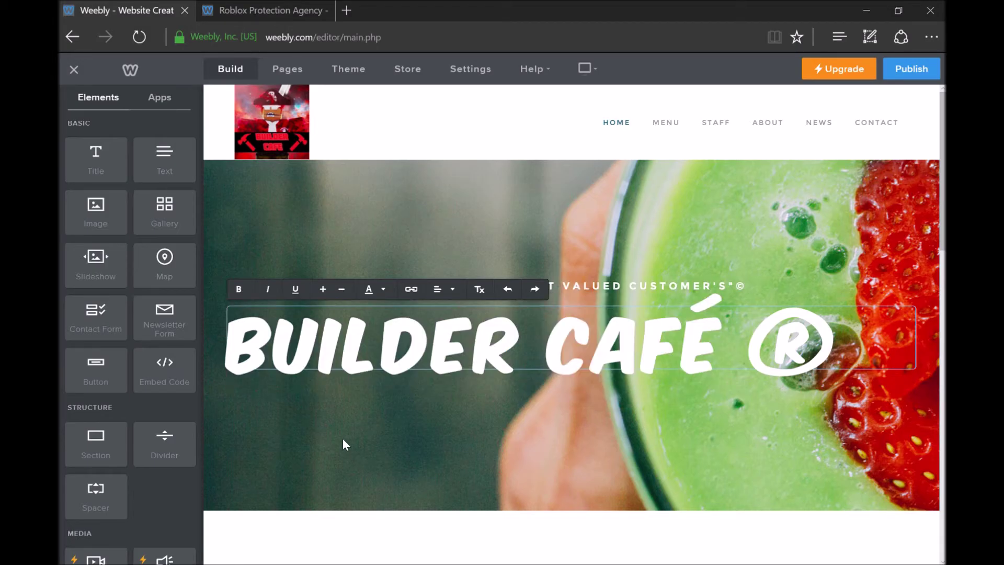
click(243, 5)
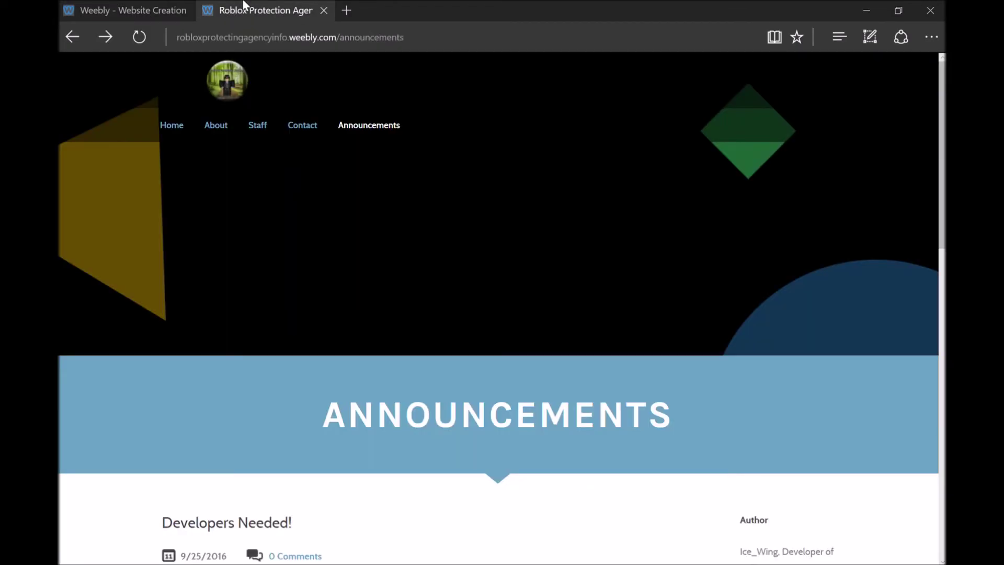
Go to the Weebly Home page and highlight parts of the ROBLOX PROTECTING AGENCY title.
scroll(464, 187, down, 5)
scroll(464, 187, up, 5)
click(174, 127)
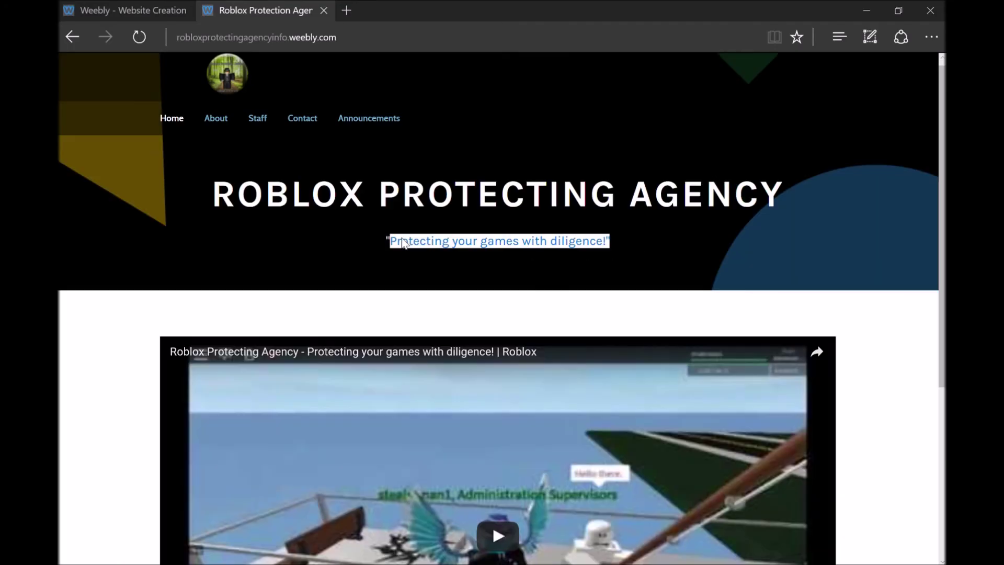
drag(218, 194, 718, 231)
click(749, 220)
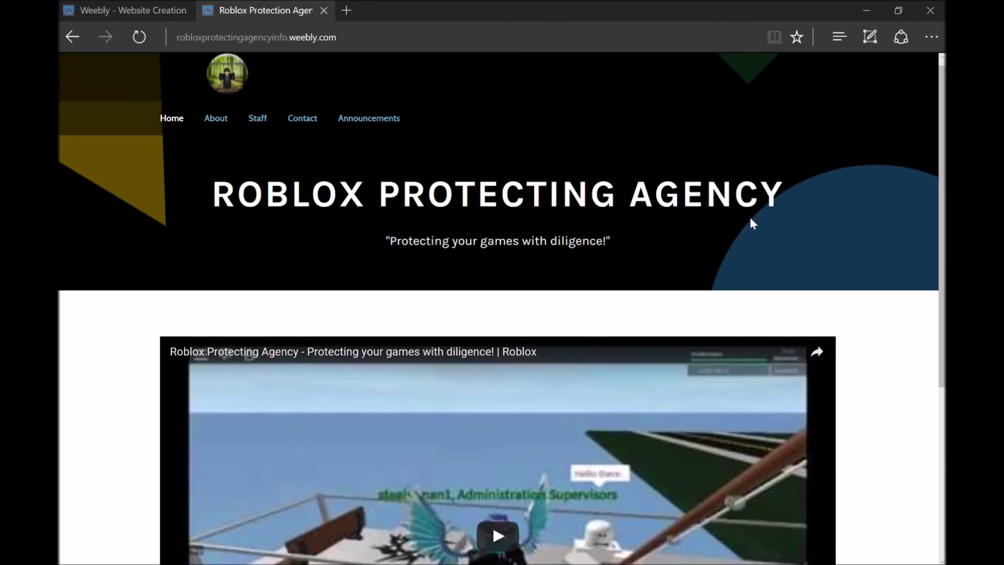
drag(791, 207, 401, 203)
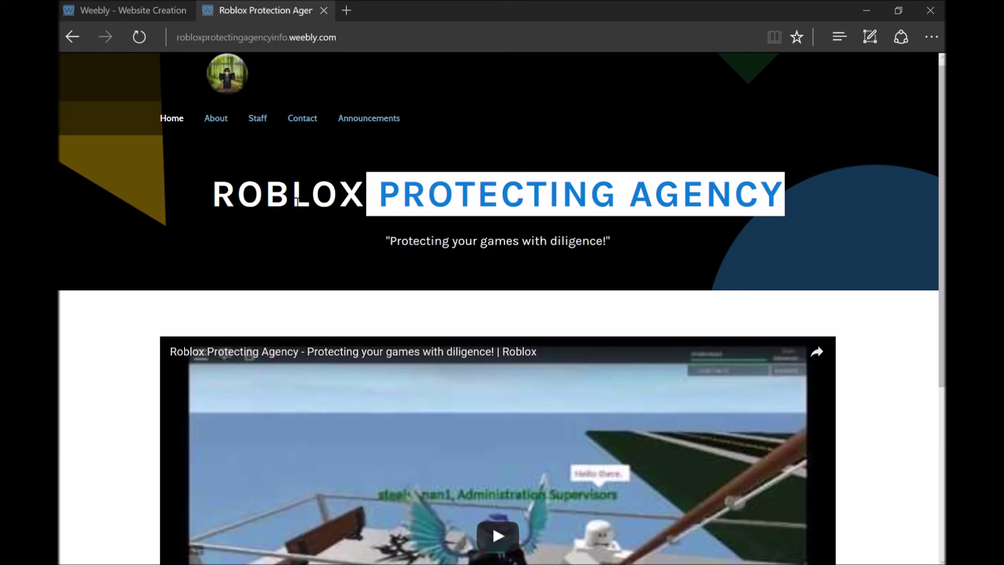
drag(240, 199, 629, 201)
drag(798, 188, 358, 201)
triple_click(348, 202)
click(342, 202)
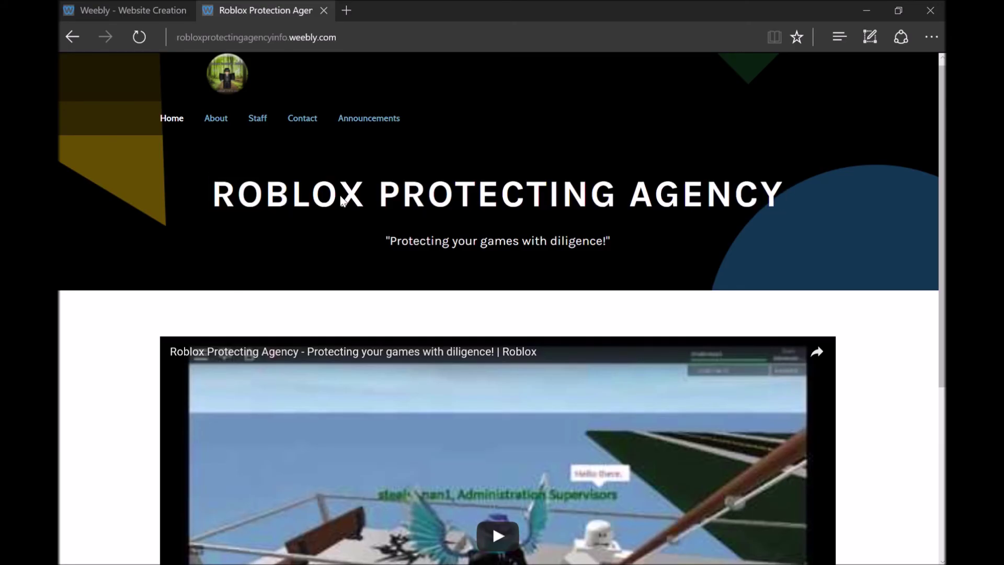